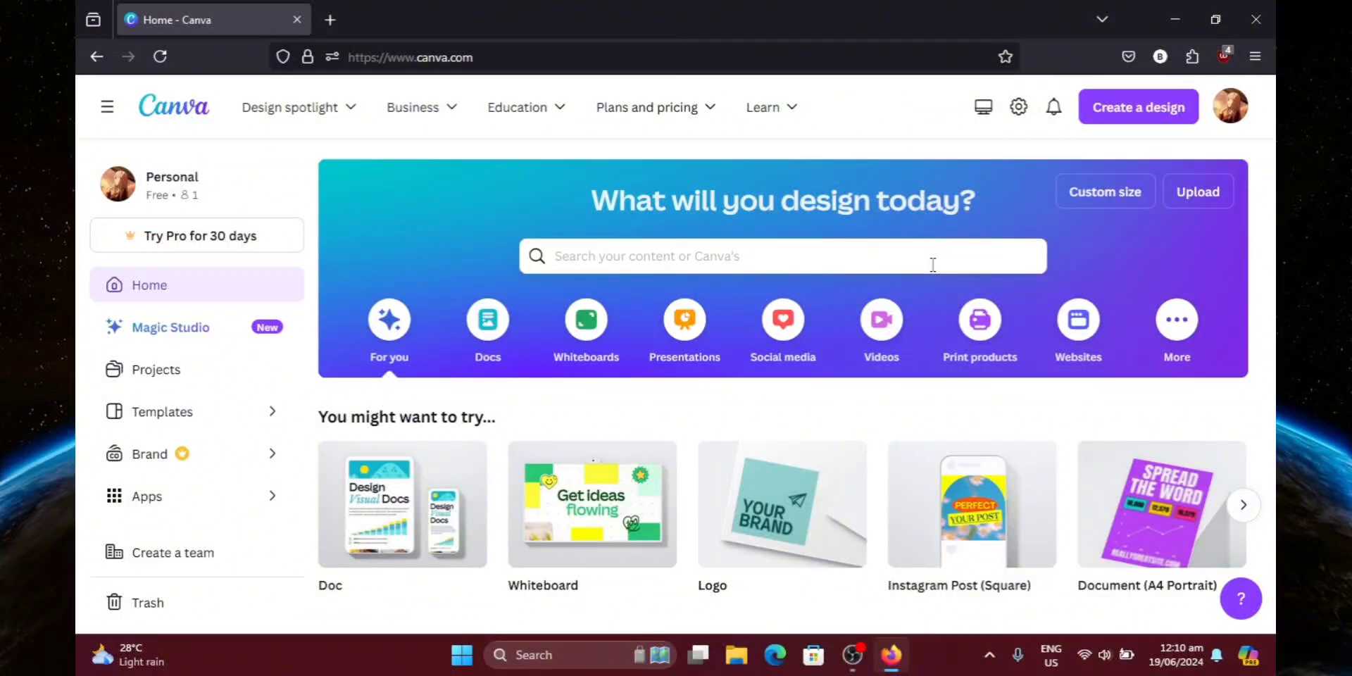
# Start a new blank 500 × 500 px Logo design from Create a design.
pyautogui.click(1148, 107)
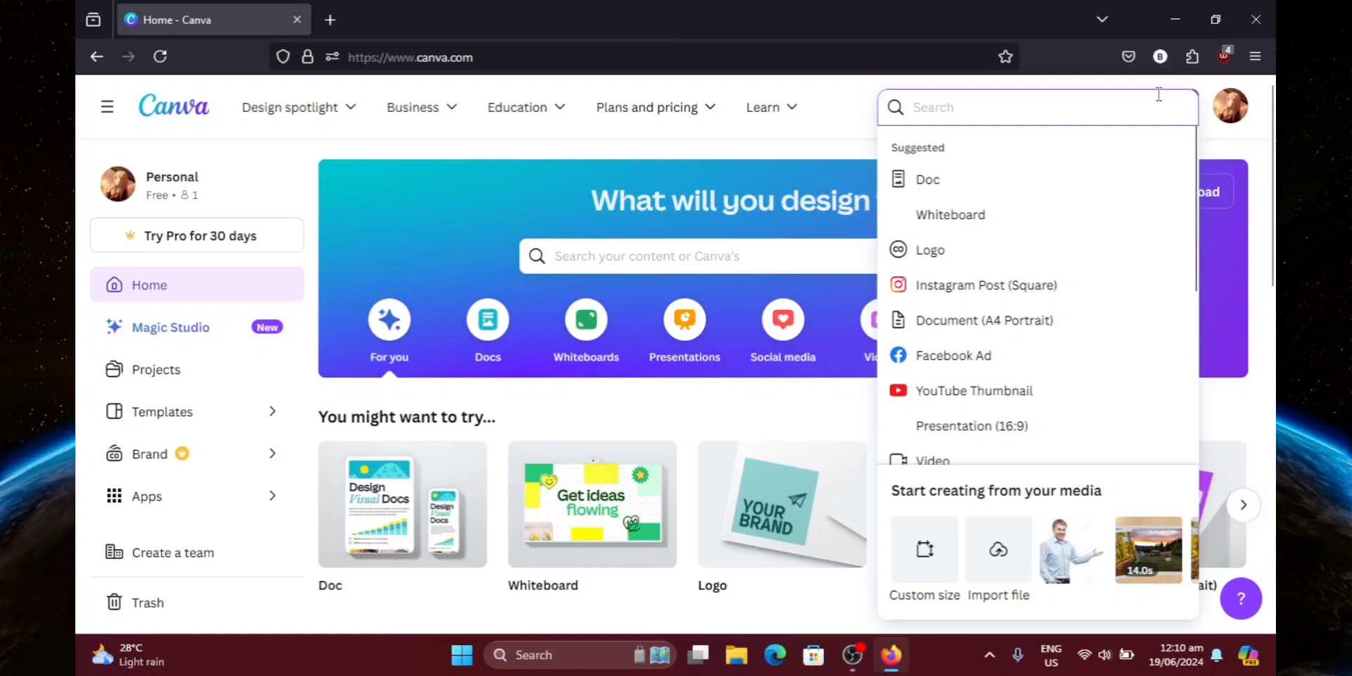
pyautogui.click(936, 250)
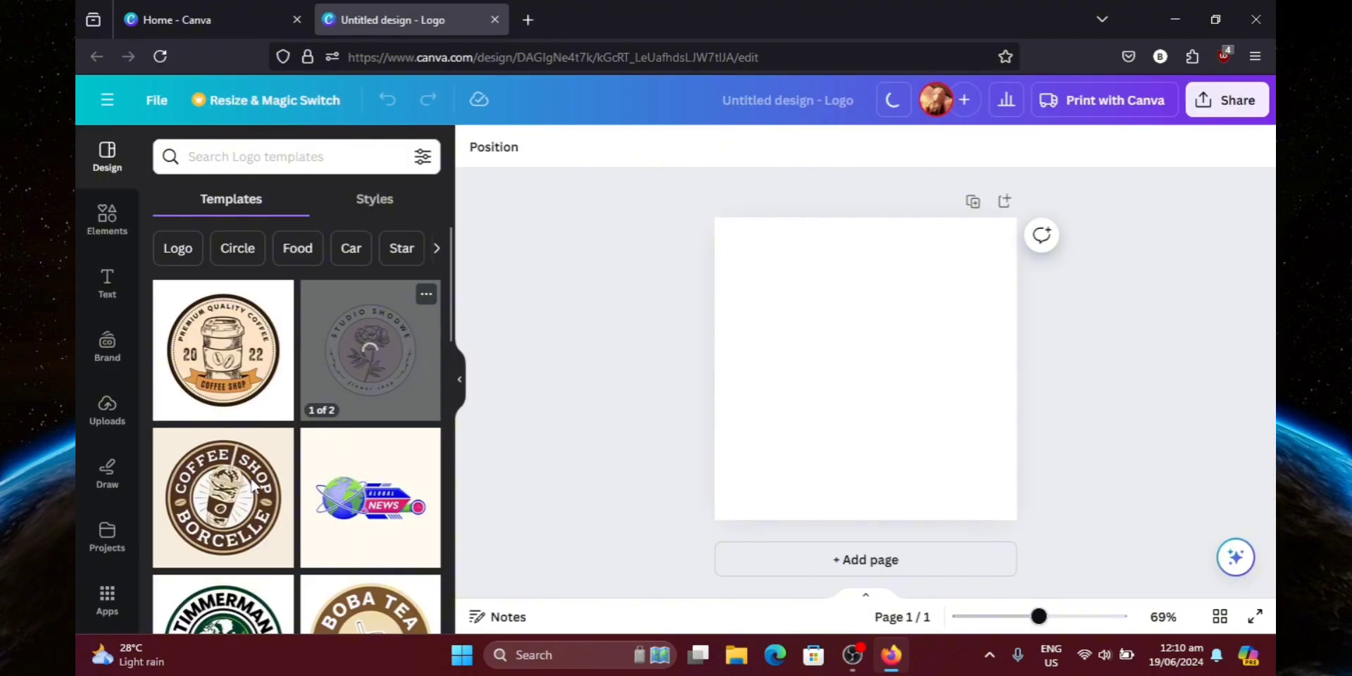
# Scroll through the logo template library beside the blank page.
pyautogui.scroll(-1, 250, 485)
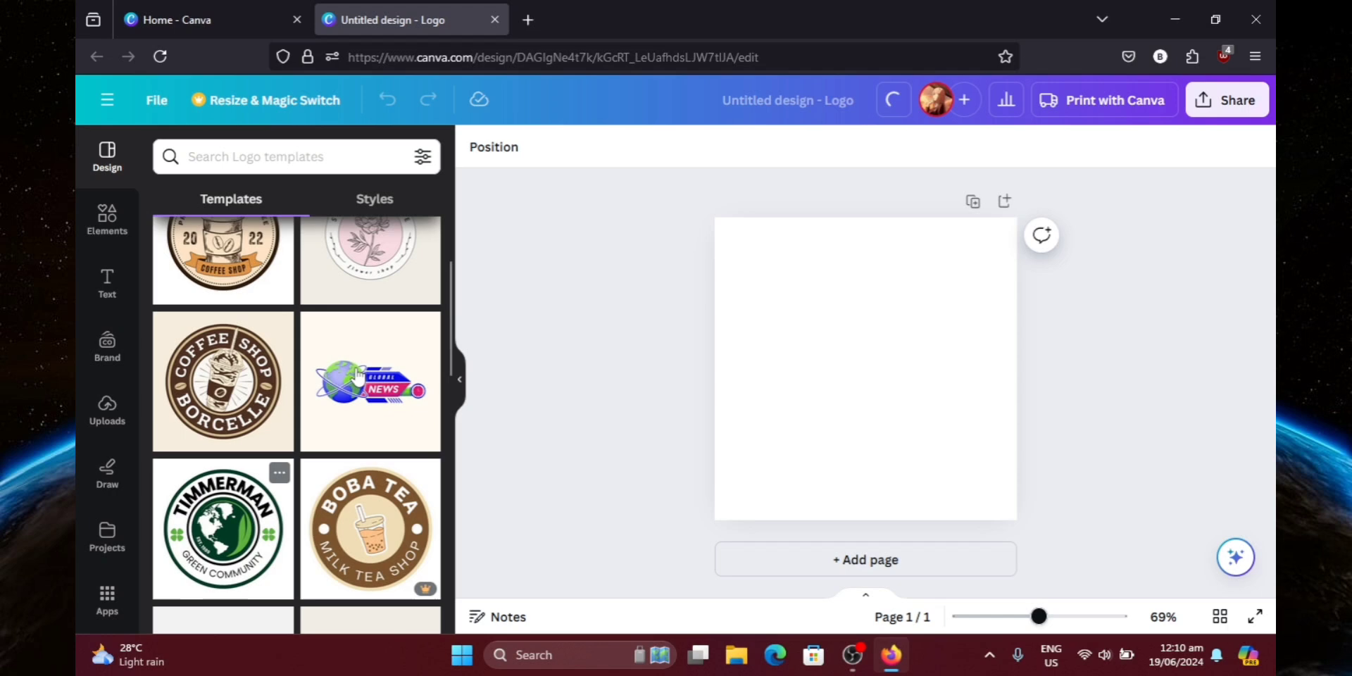
pyautogui.scroll(-2, 316, 521)
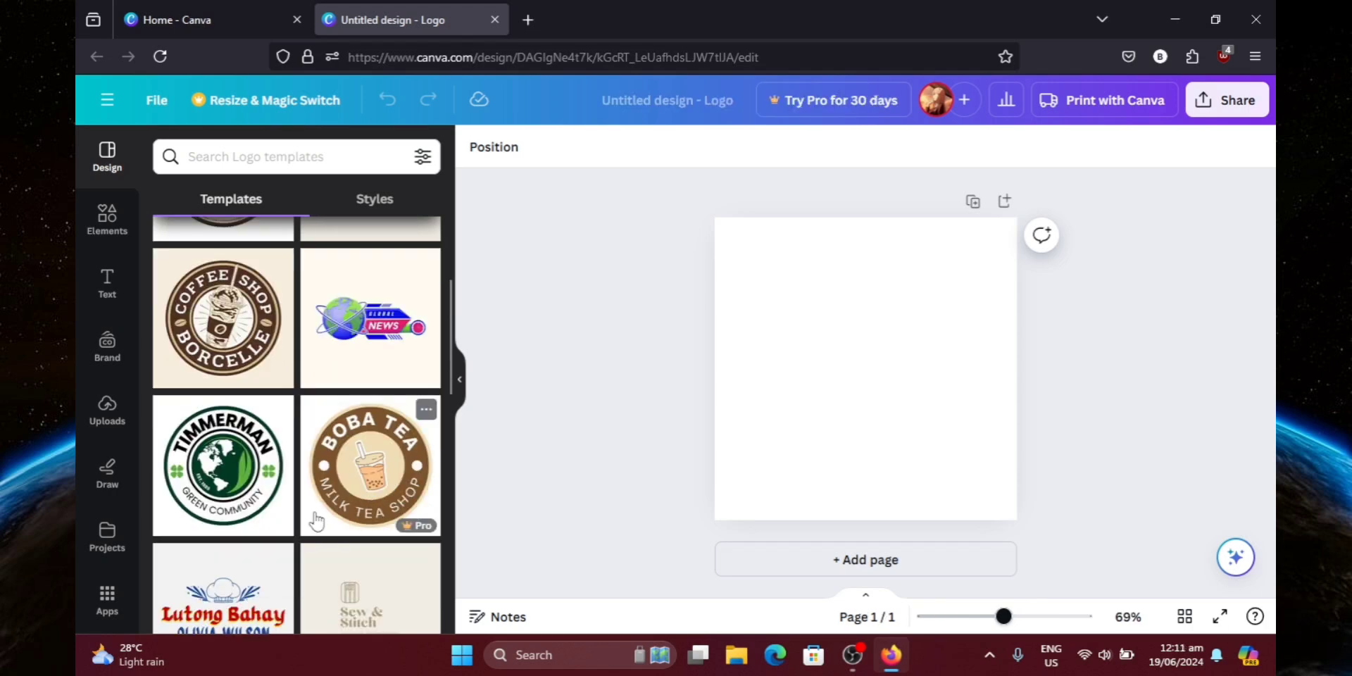
pyautogui.scroll(3, 276, 485)
pyautogui.scroll(-1, 289, 491)
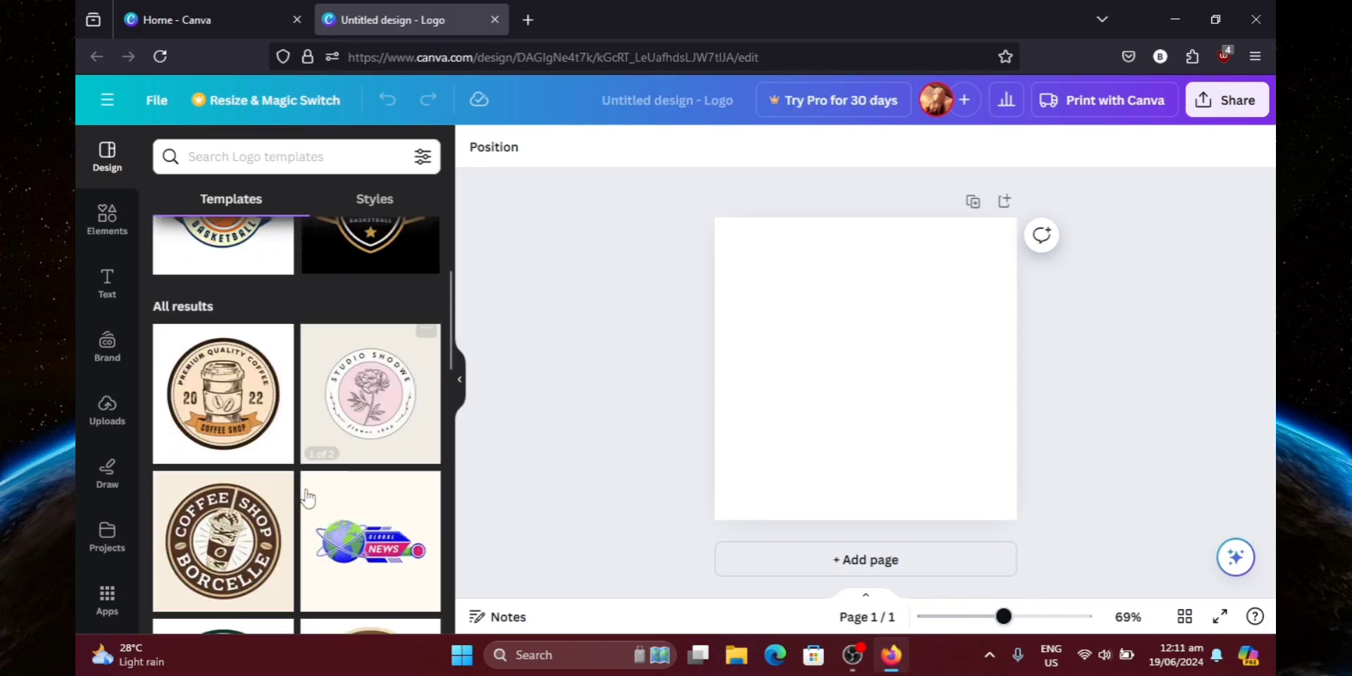
pyautogui.scroll(-6, 308, 498)
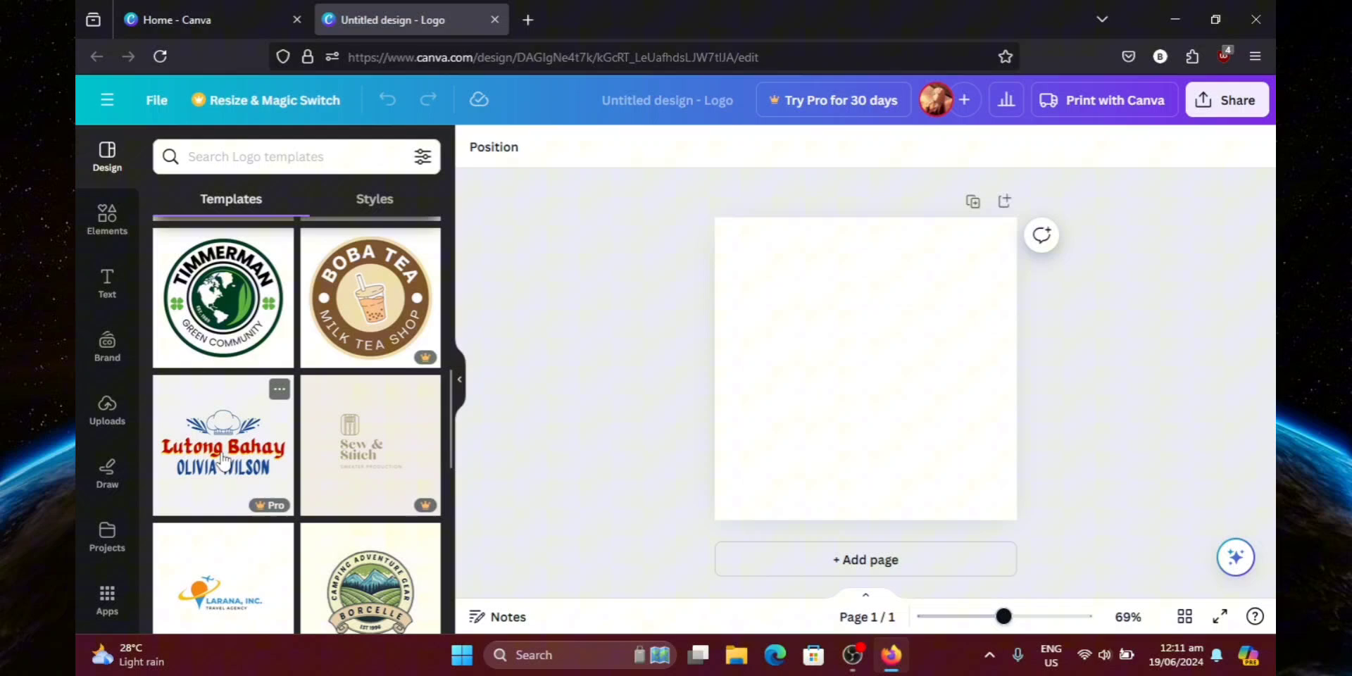
pyautogui.scroll(-5, 372, 457)
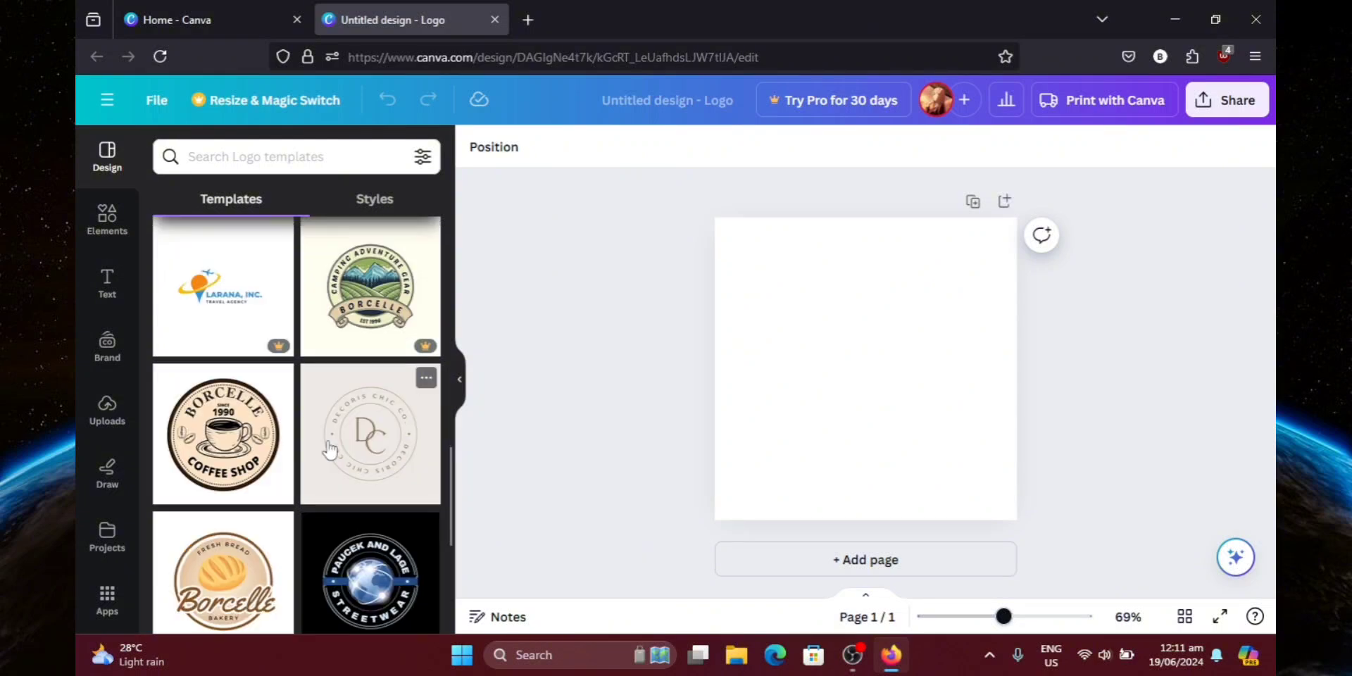
pyautogui.scroll(-3, 231, 461)
pyautogui.scroll(-2, 231, 461)
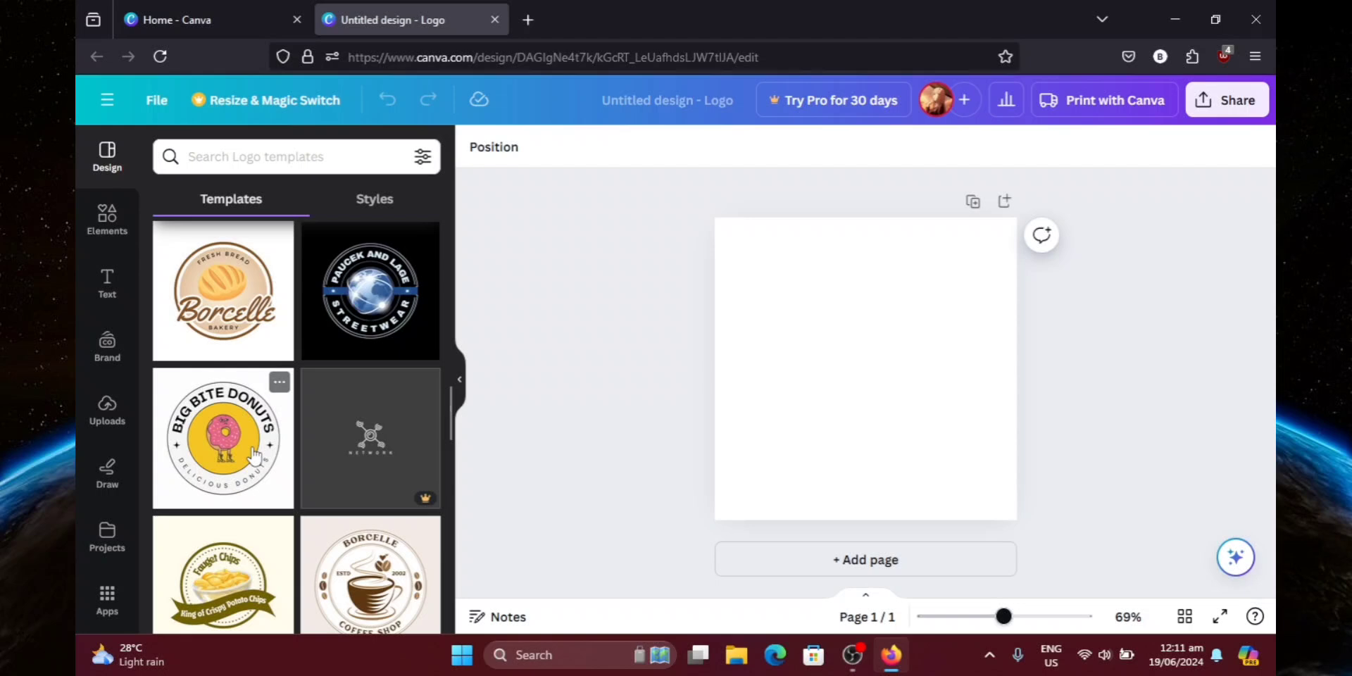
pyautogui.scroll(-3, 255, 456)
pyautogui.scroll(-5, 255, 456)
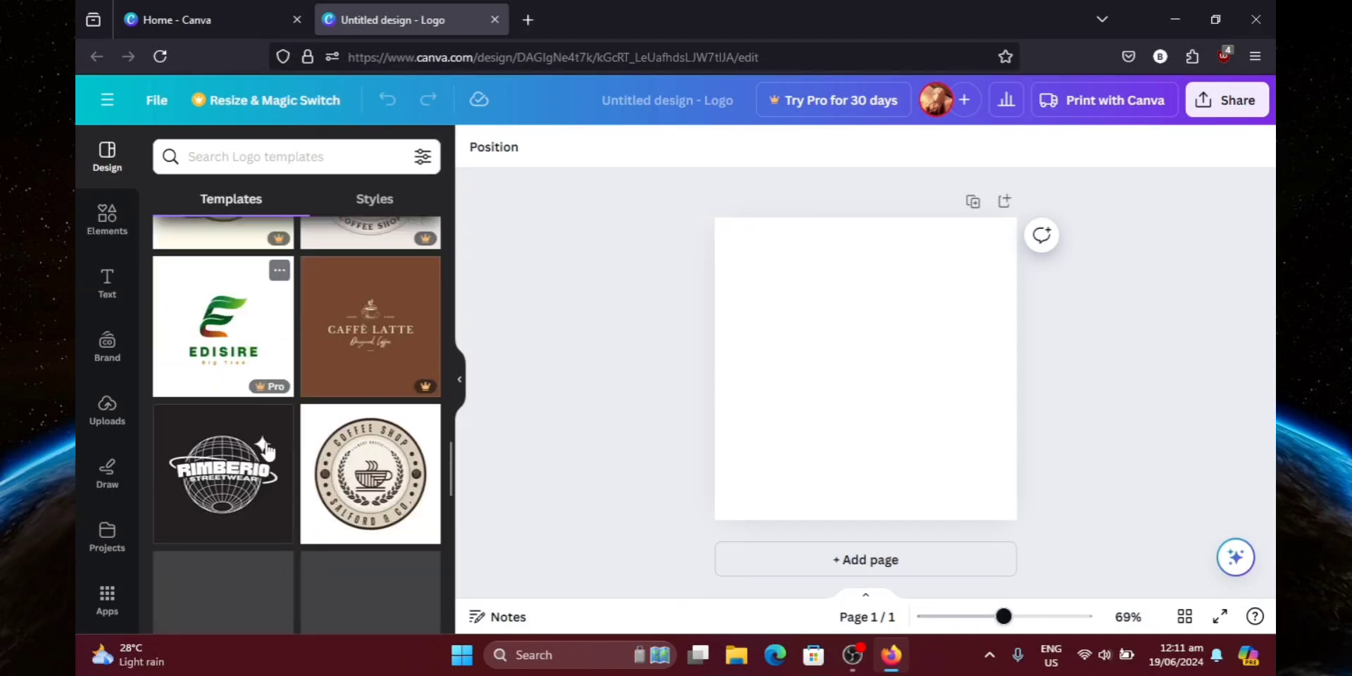
pyautogui.scroll(-3, 273, 451)
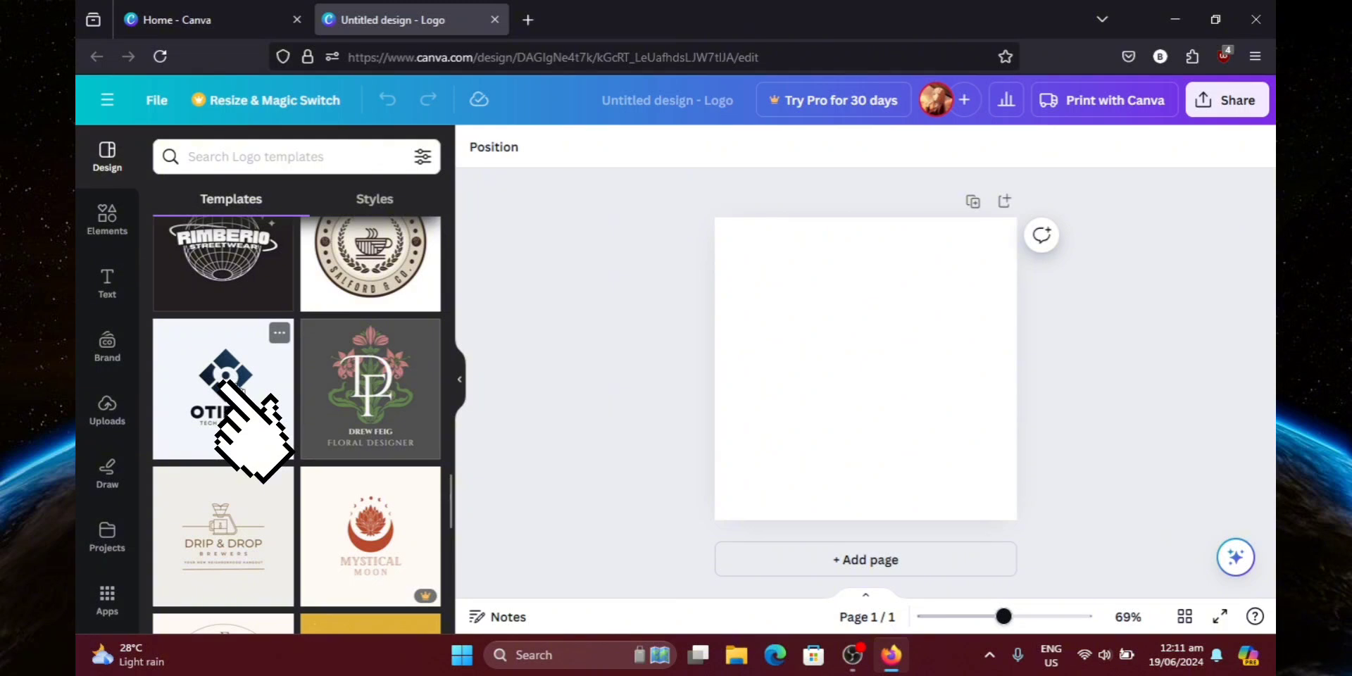
# Apply the Otieno logo template and change its OTIENO name to EXAMPLE.
pyautogui.click(226, 384)
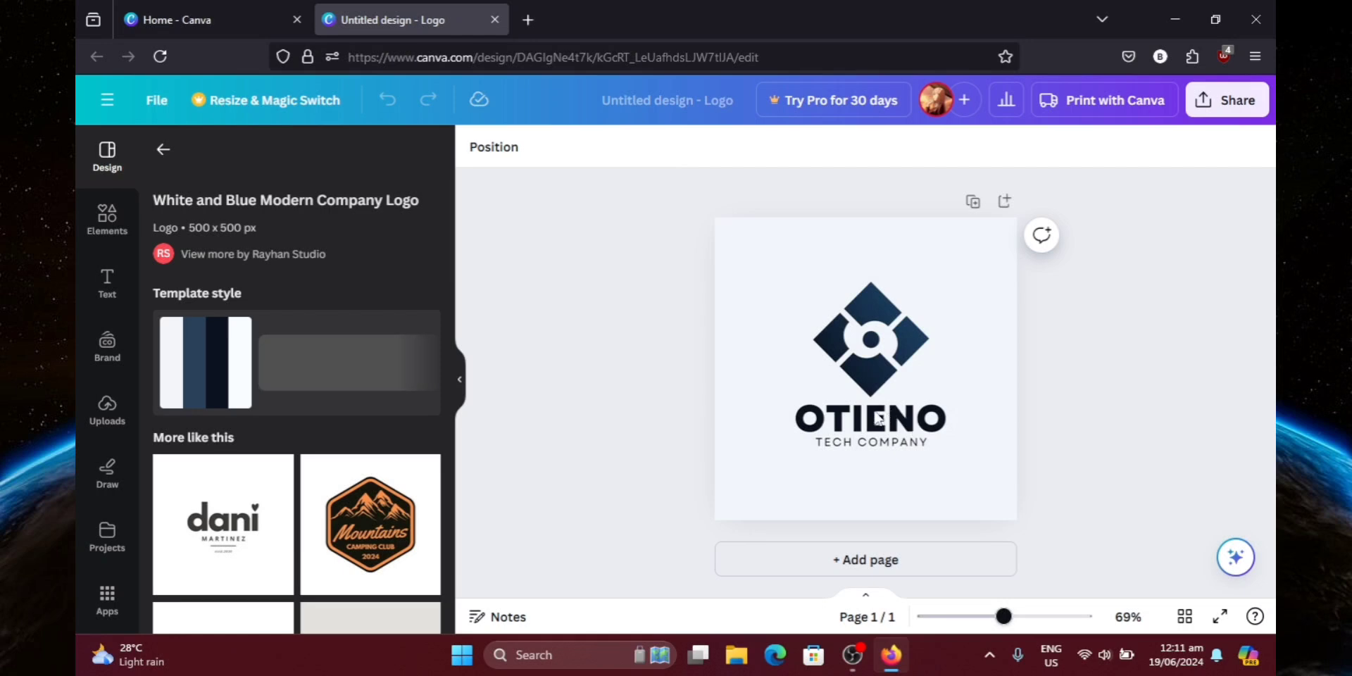
pyautogui.click(880, 418)
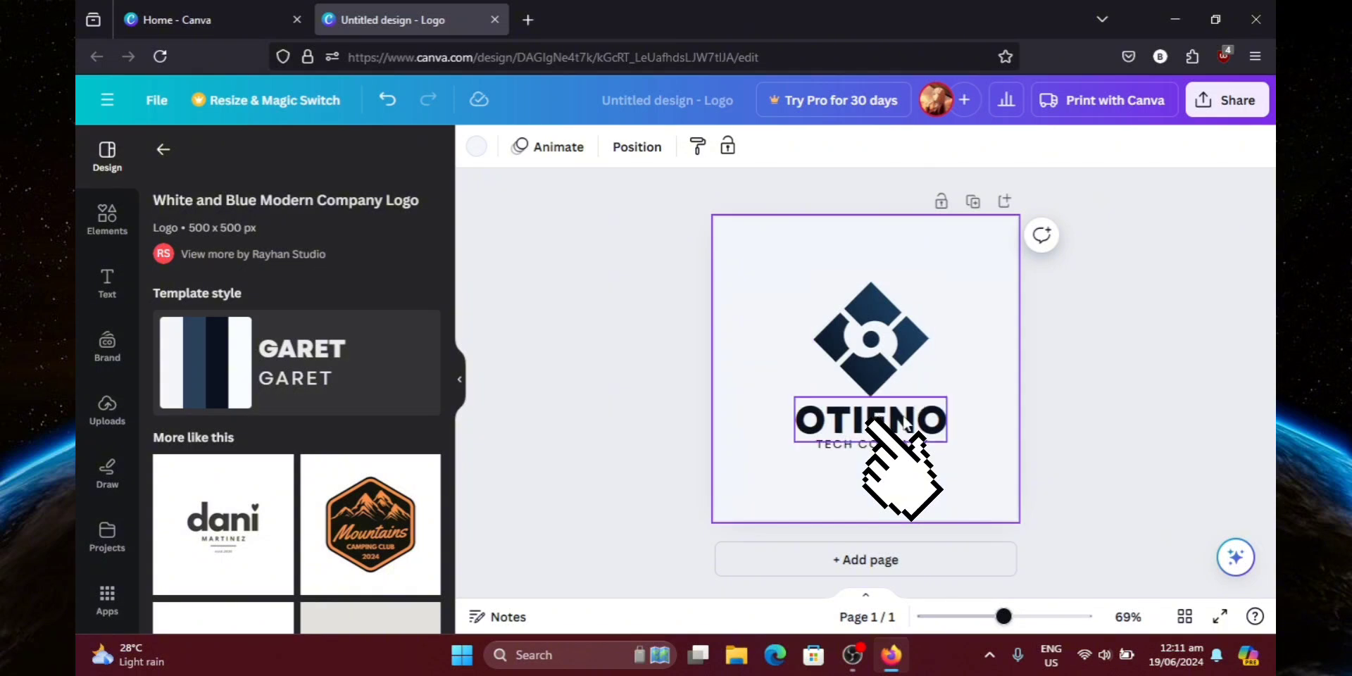
pyautogui.click(906, 422)
pyautogui.click(905, 418)
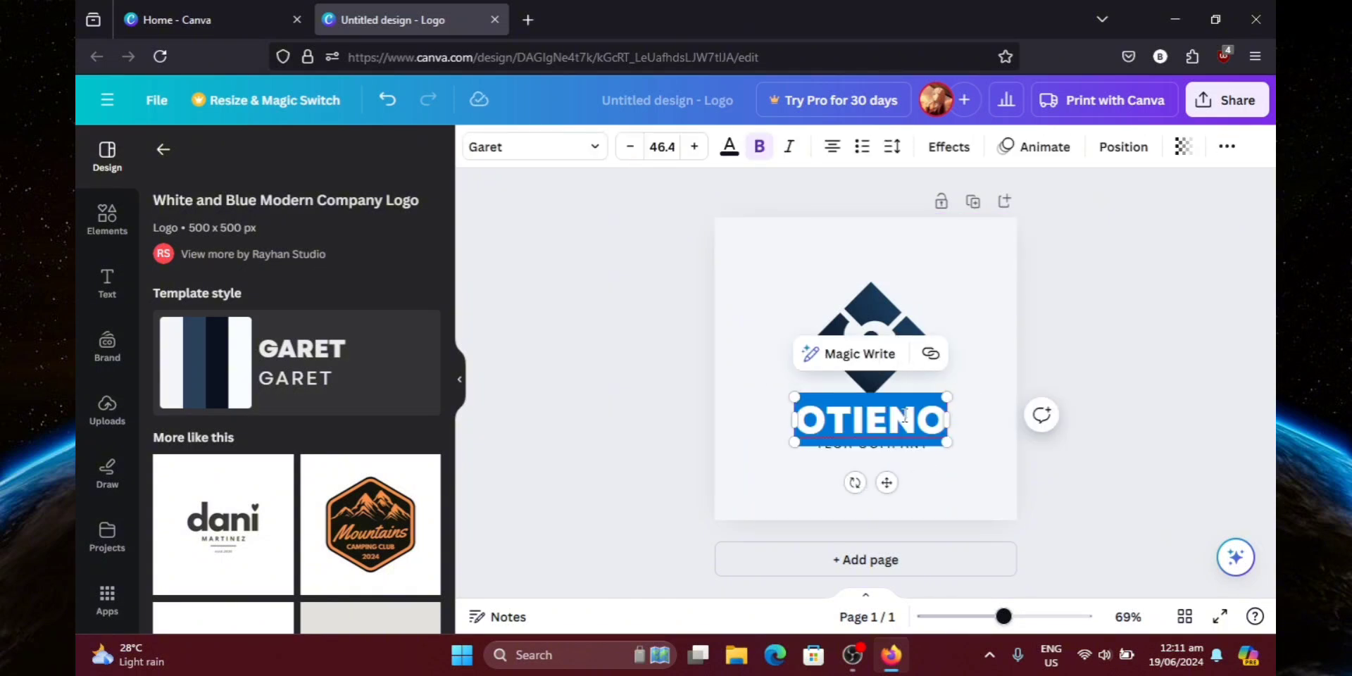
pyautogui.hotkey('ctrl', 'z')
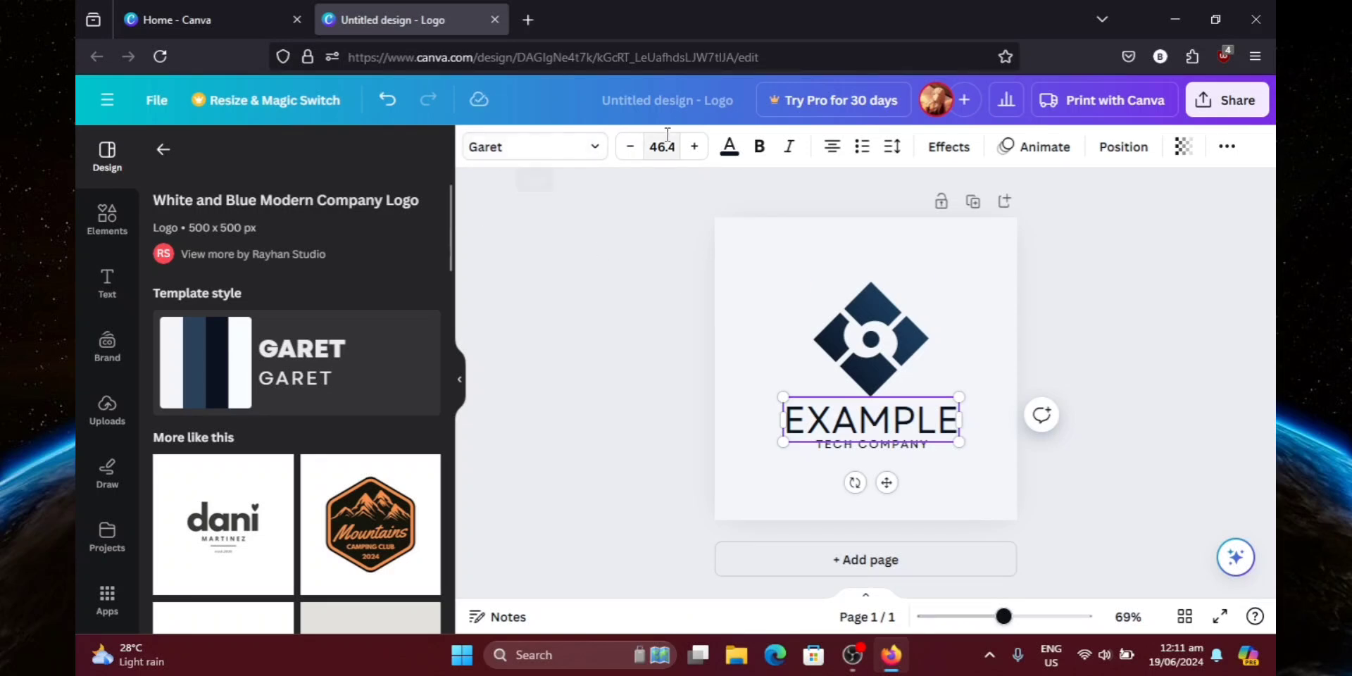
pyautogui.click(823, 369)
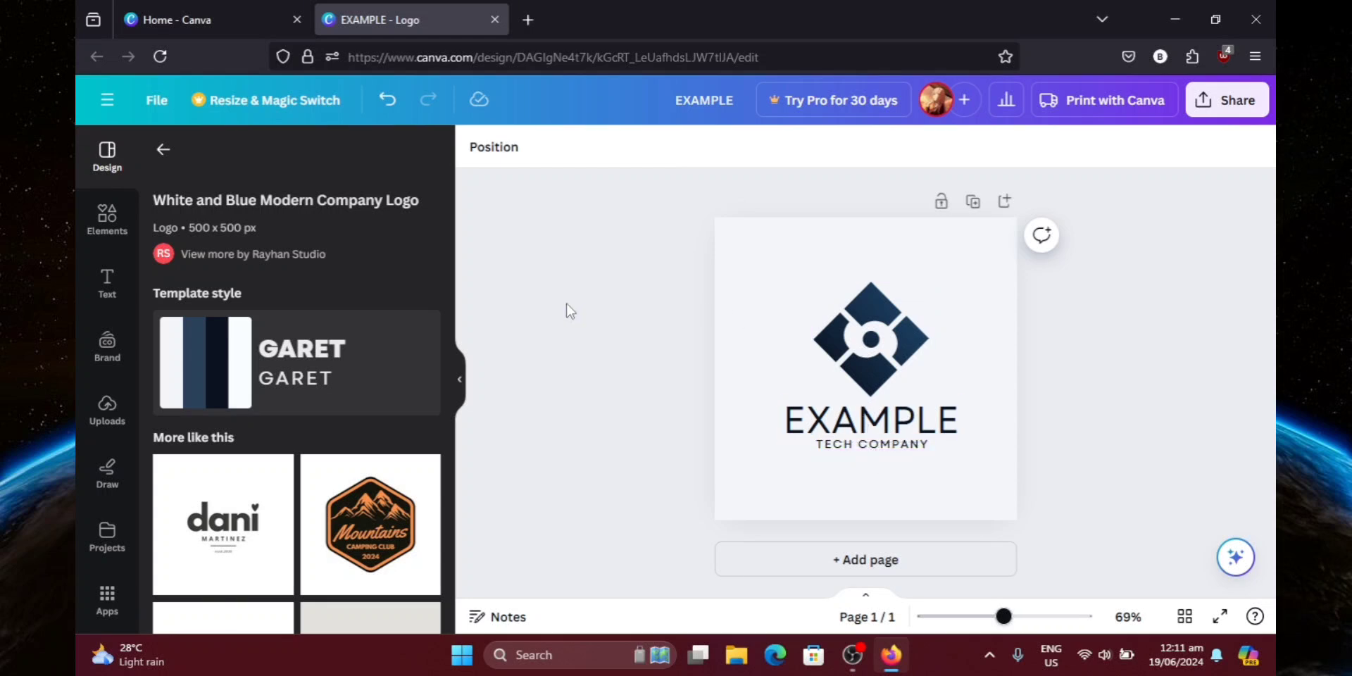
# Download the logo as EXAMPLE.png, saving the PNG download settings for next time.
pyautogui.scroll(-3, 304, 412)
pyautogui.scroll(-2, 304, 412)
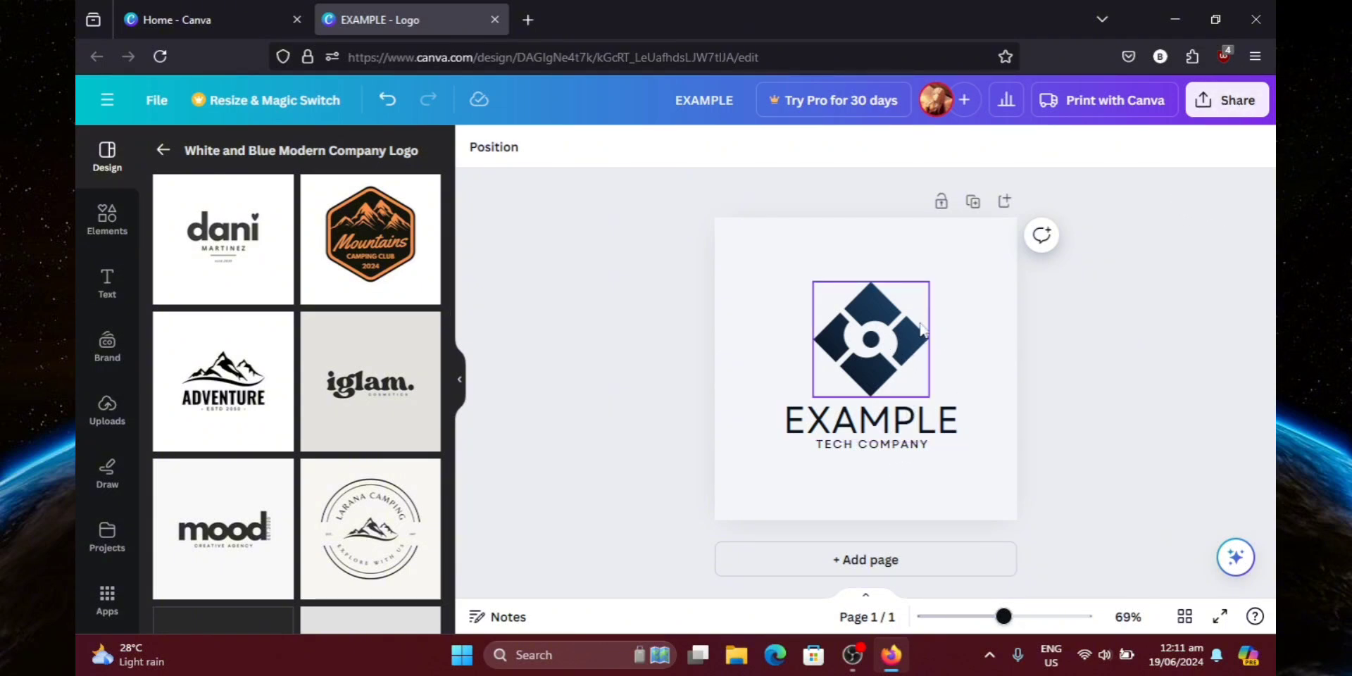
pyautogui.click(1225, 102)
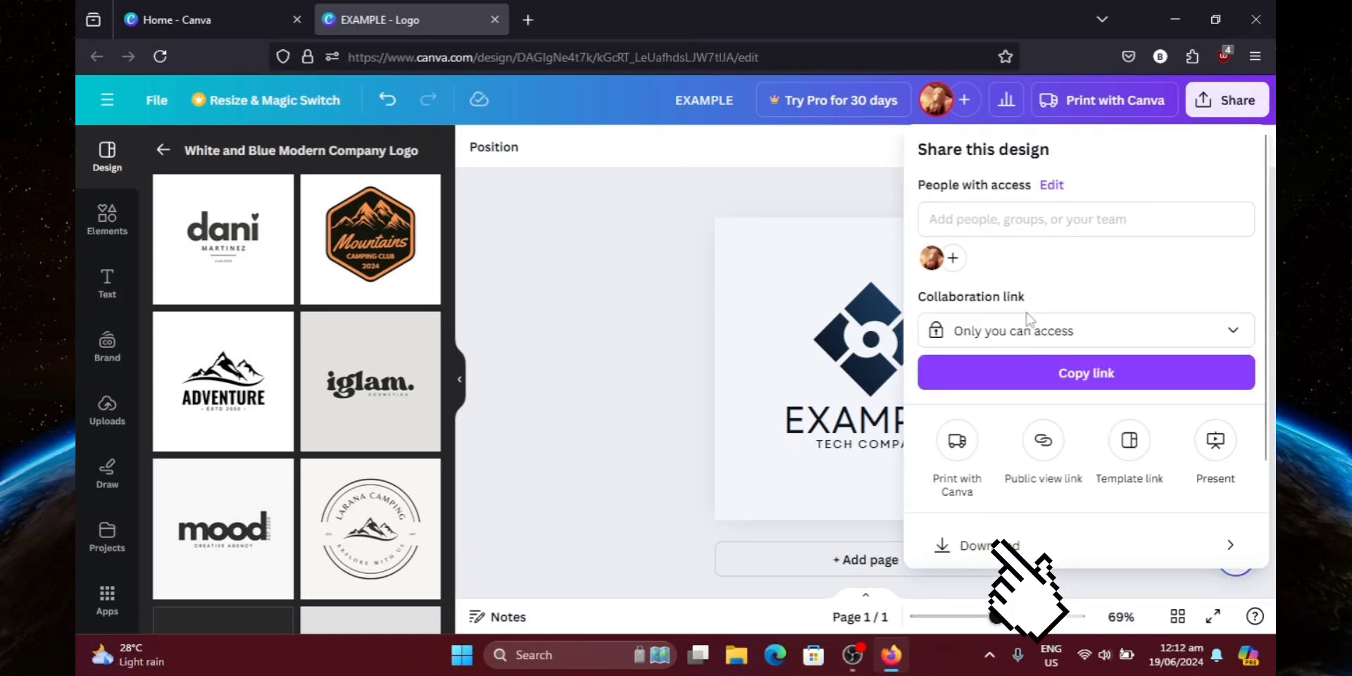
pyautogui.click(1046, 541)
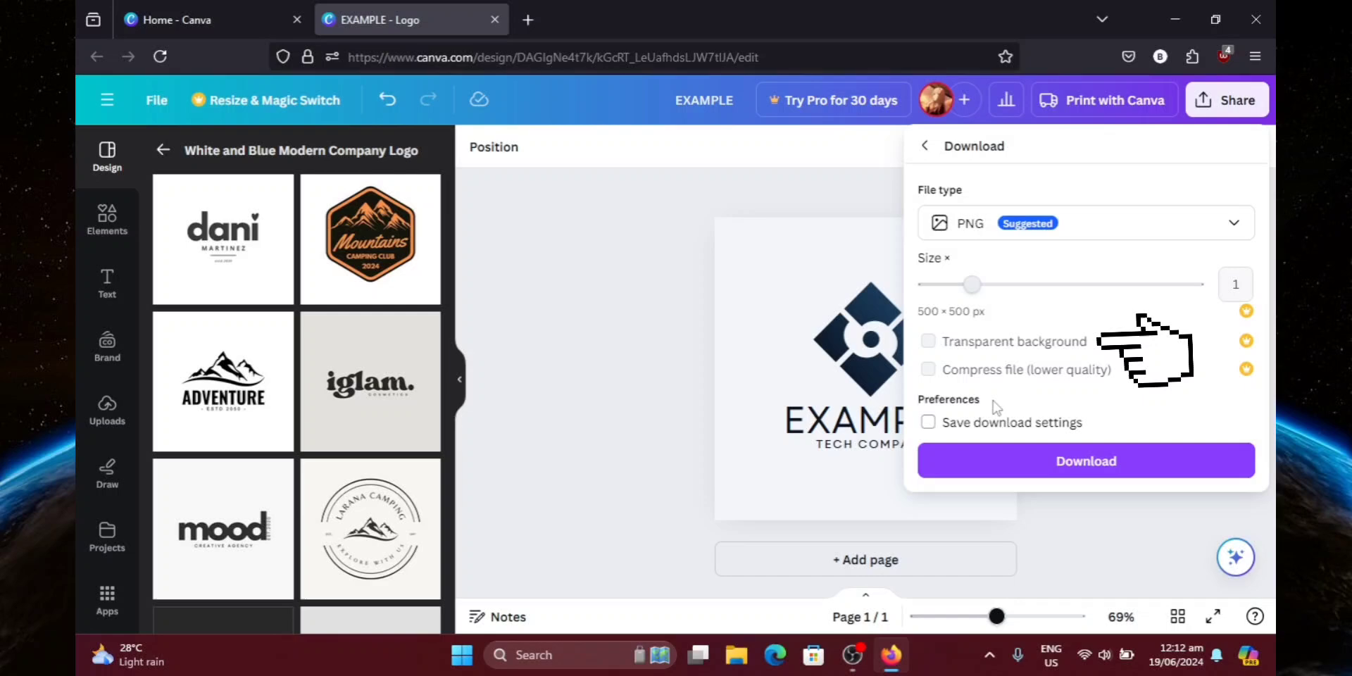
pyautogui.click(974, 422)
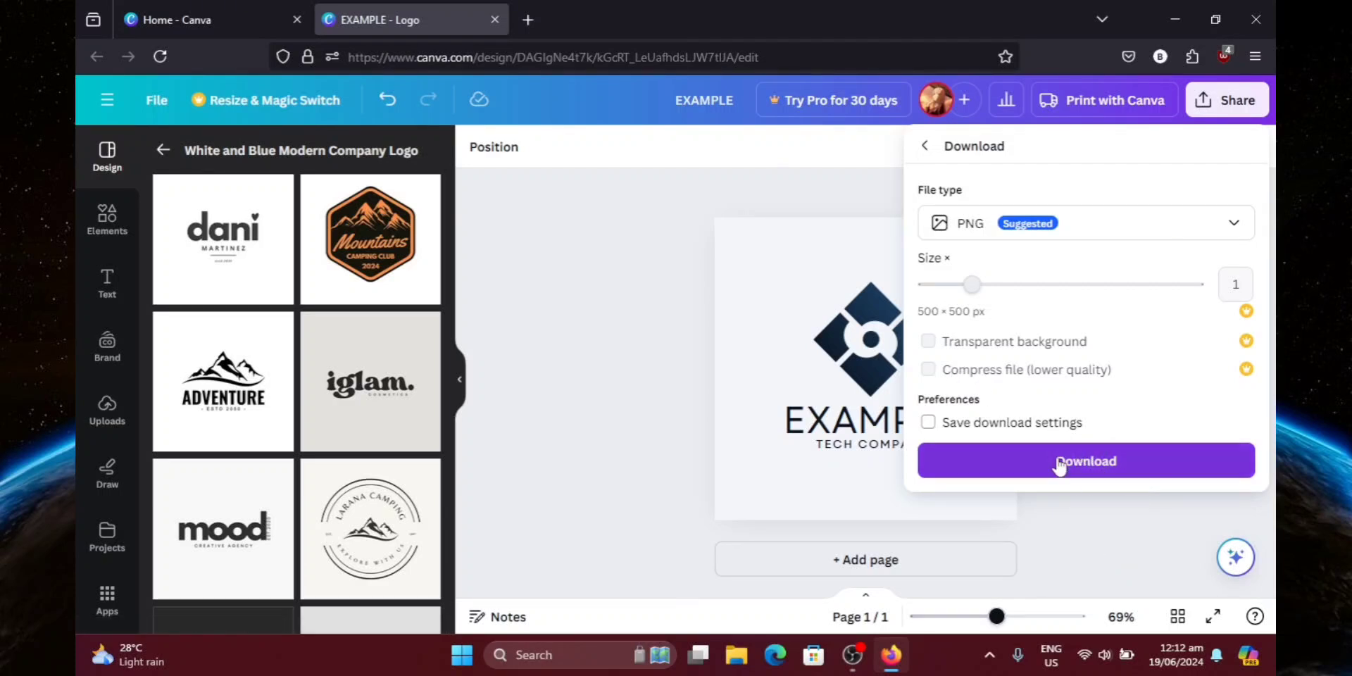
pyautogui.click(1074, 470)
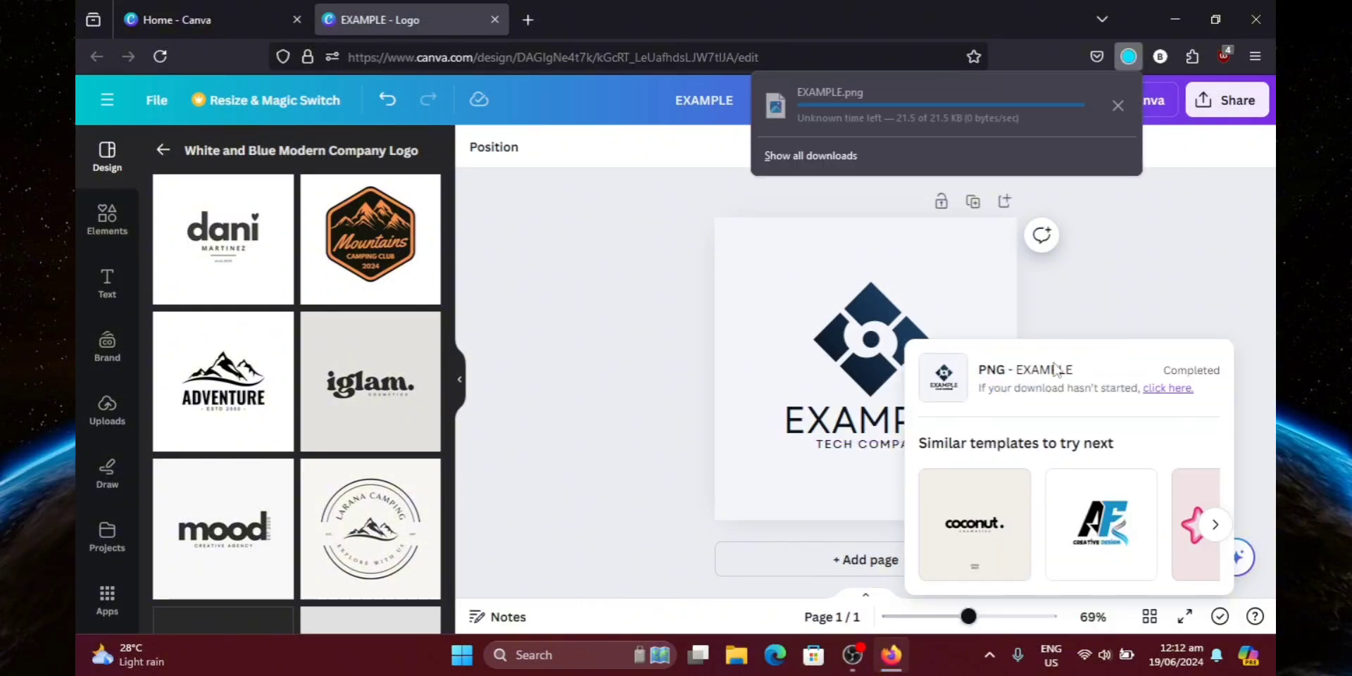
# Load remove.bg in a new Firefox tab.
pyautogui.click(527, 21)
pyautogui.click(574, 52)
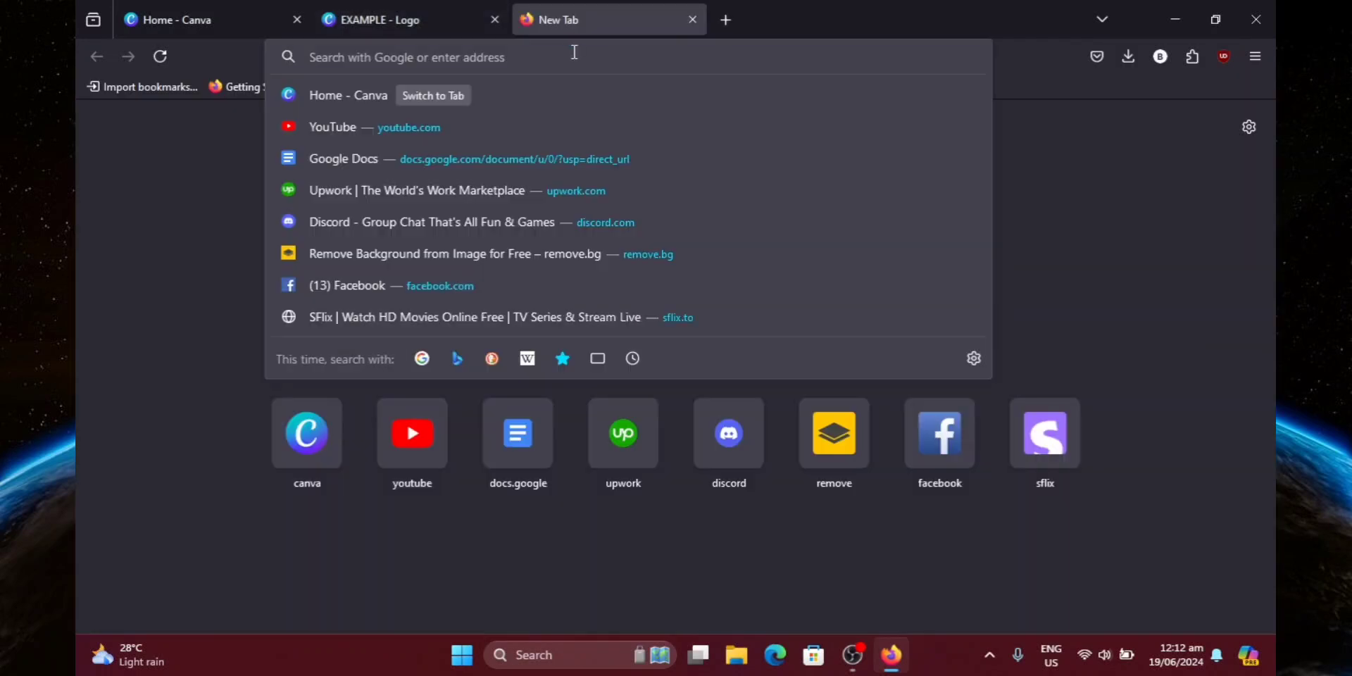
pyautogui.write('remove.')
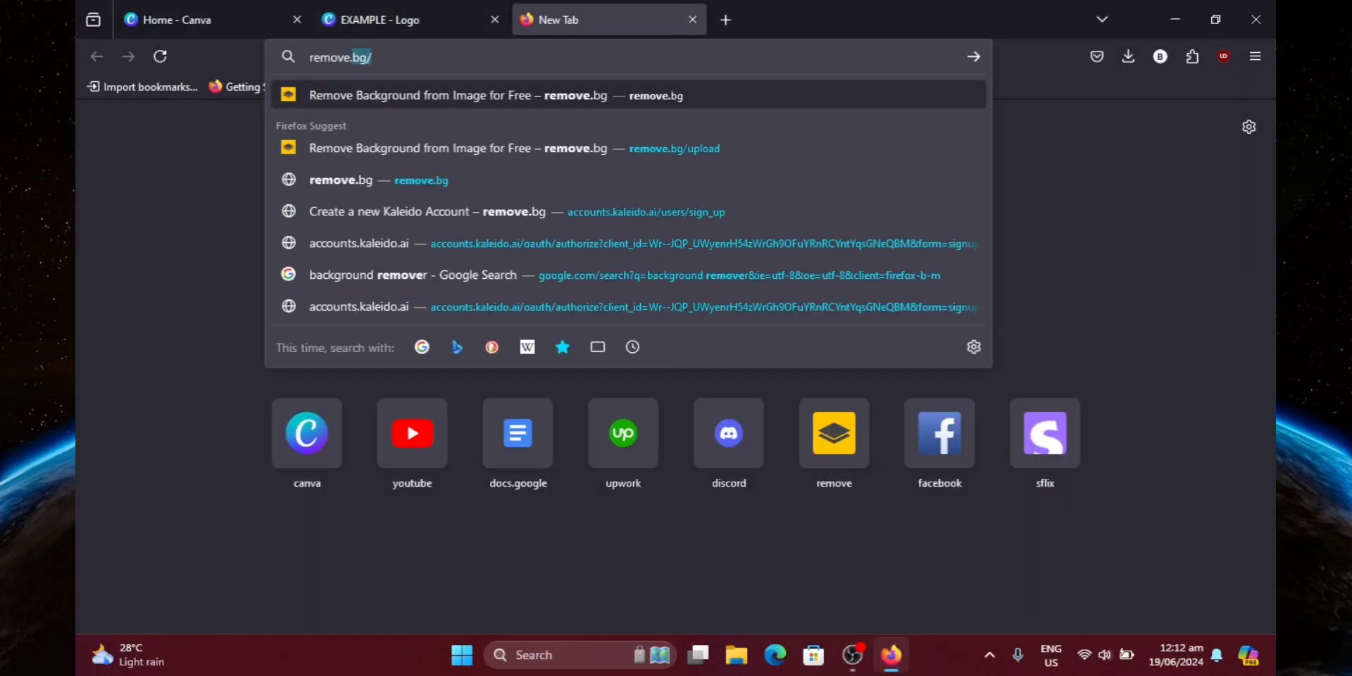
pyautogui.write('bg')
pyautogui.press('Return')
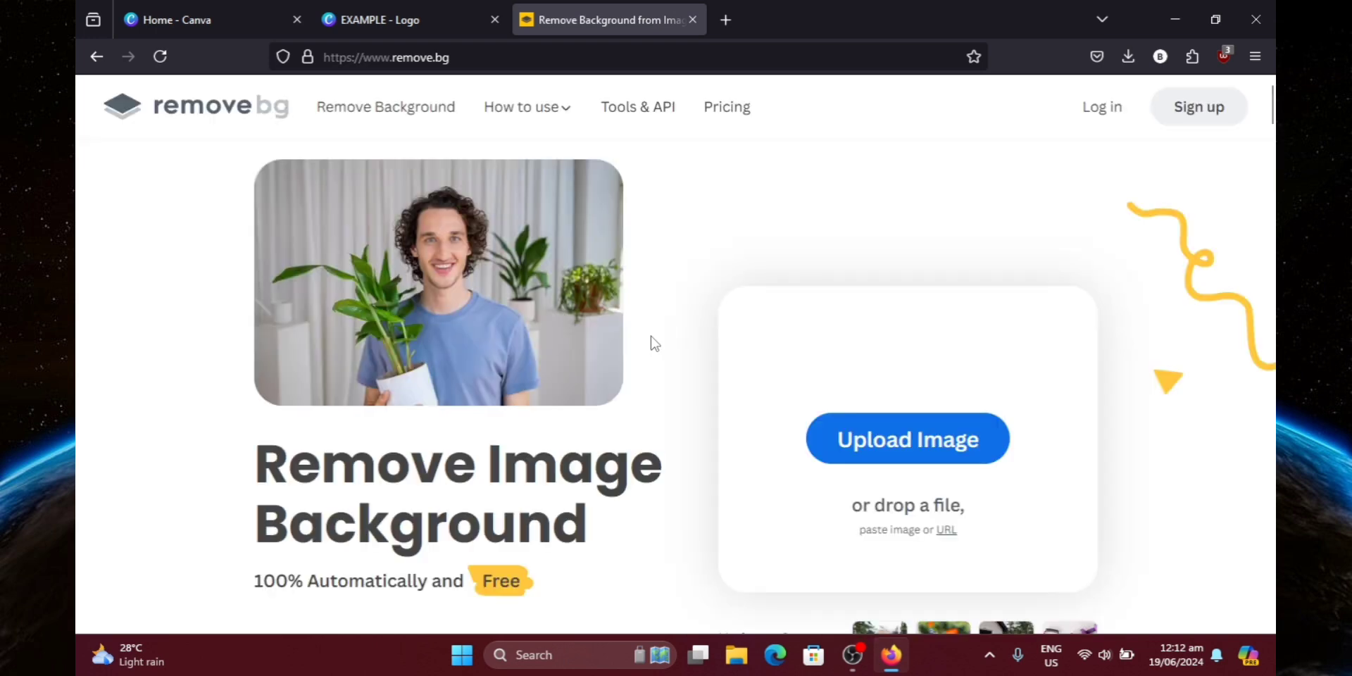
# Upload the EXAMPLE logo to remove.bg and download the background-free EXAMPLE-removebg-preview.png.
pyautogui.click(902, 450)
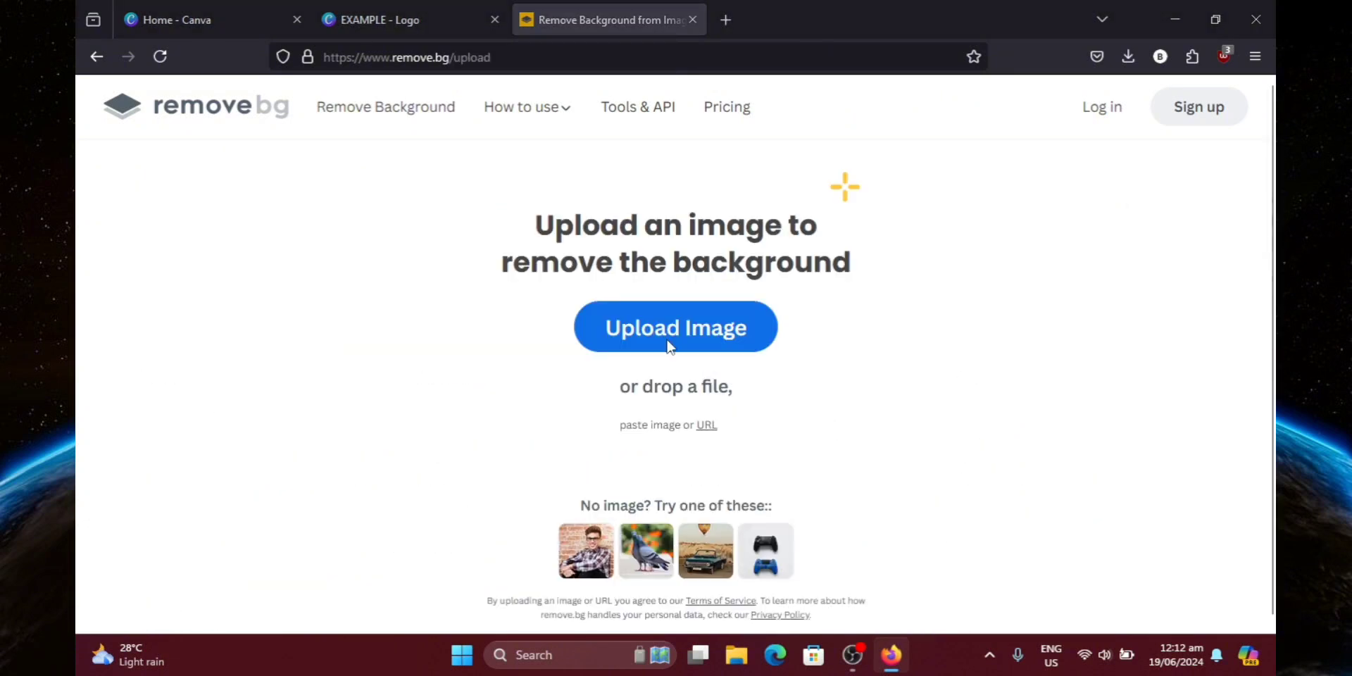
pyautogui.click(669, 345)
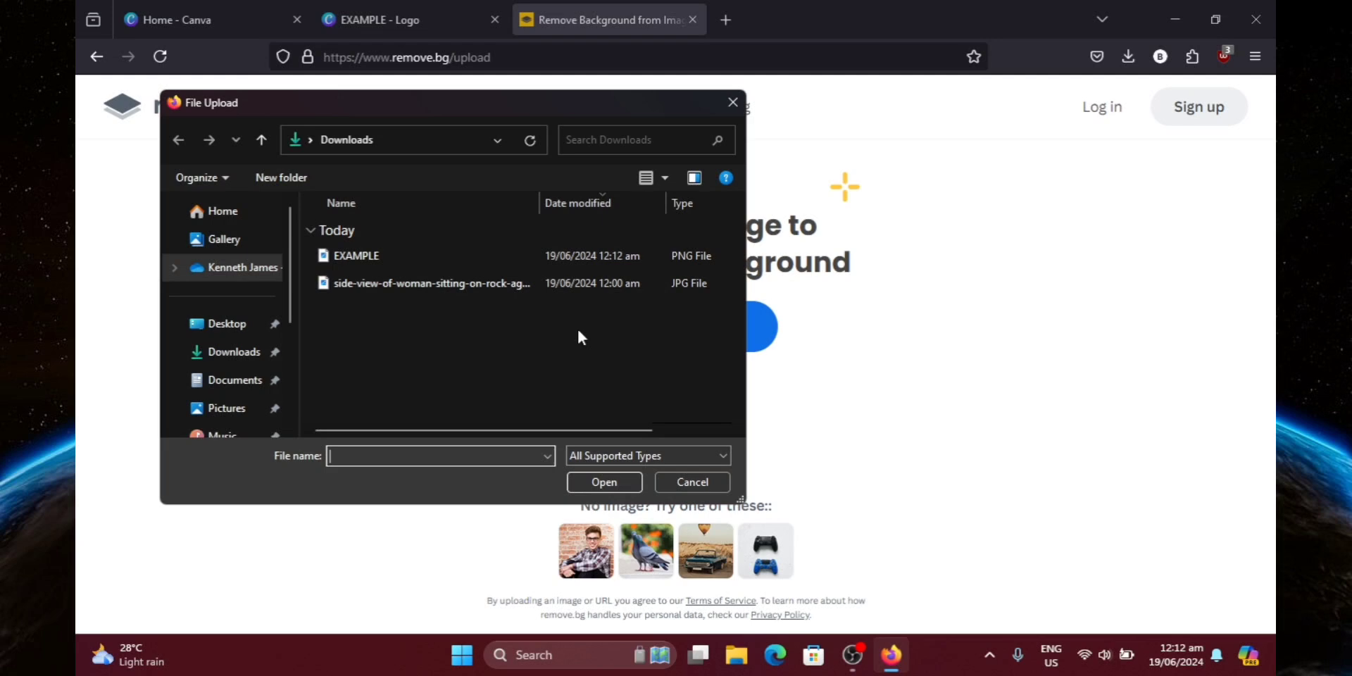
pyautogui.click(392, 255)
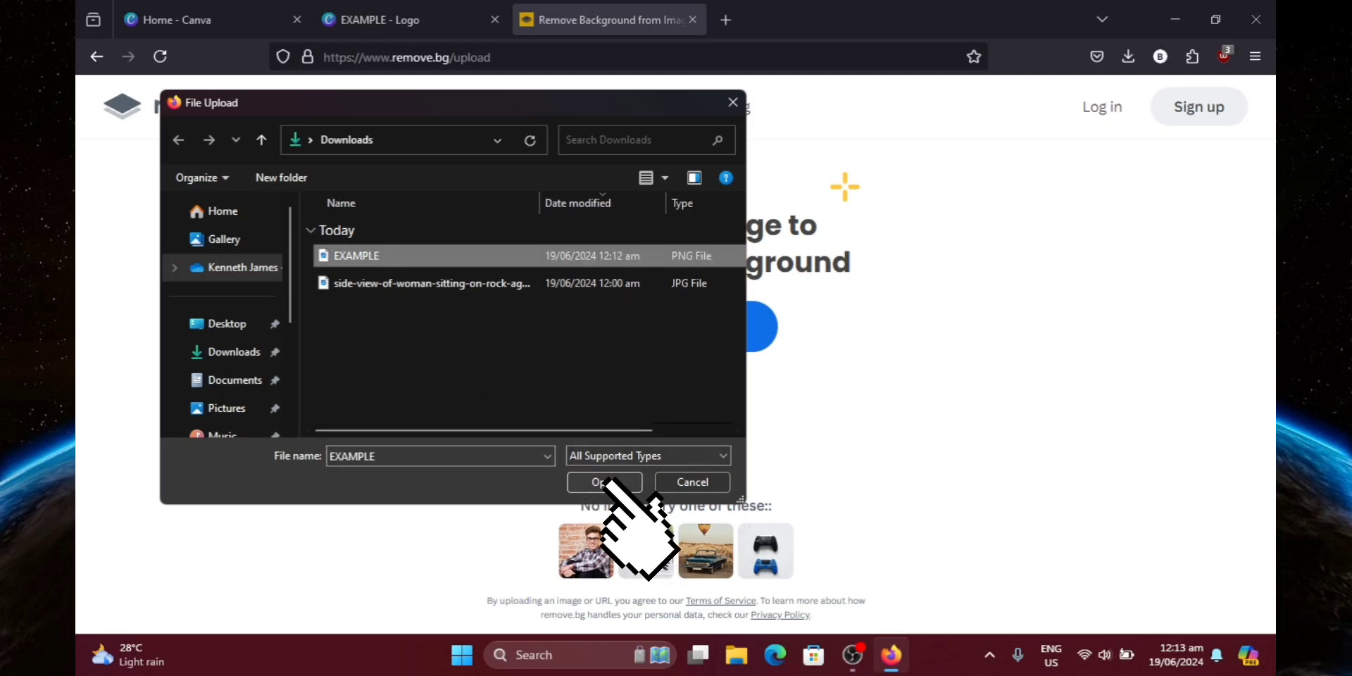
pyautogui.click(605, 482)
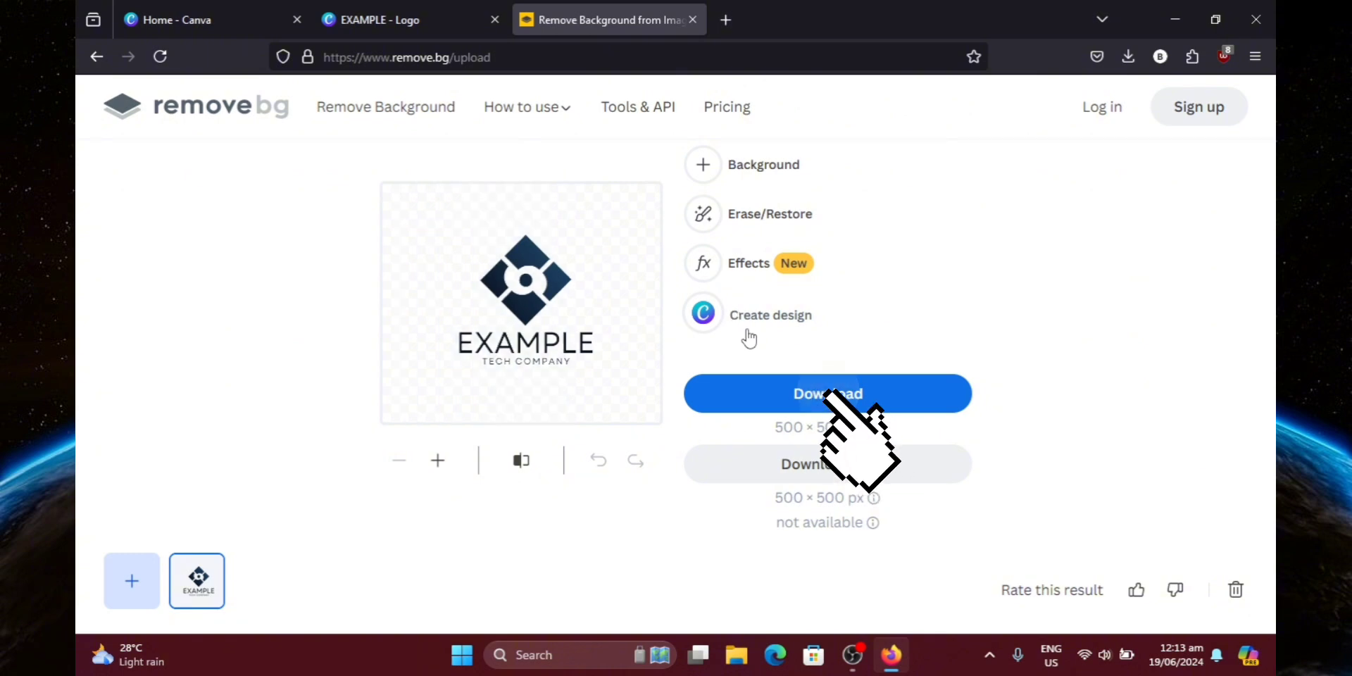
pyautogui.click(817, 401)
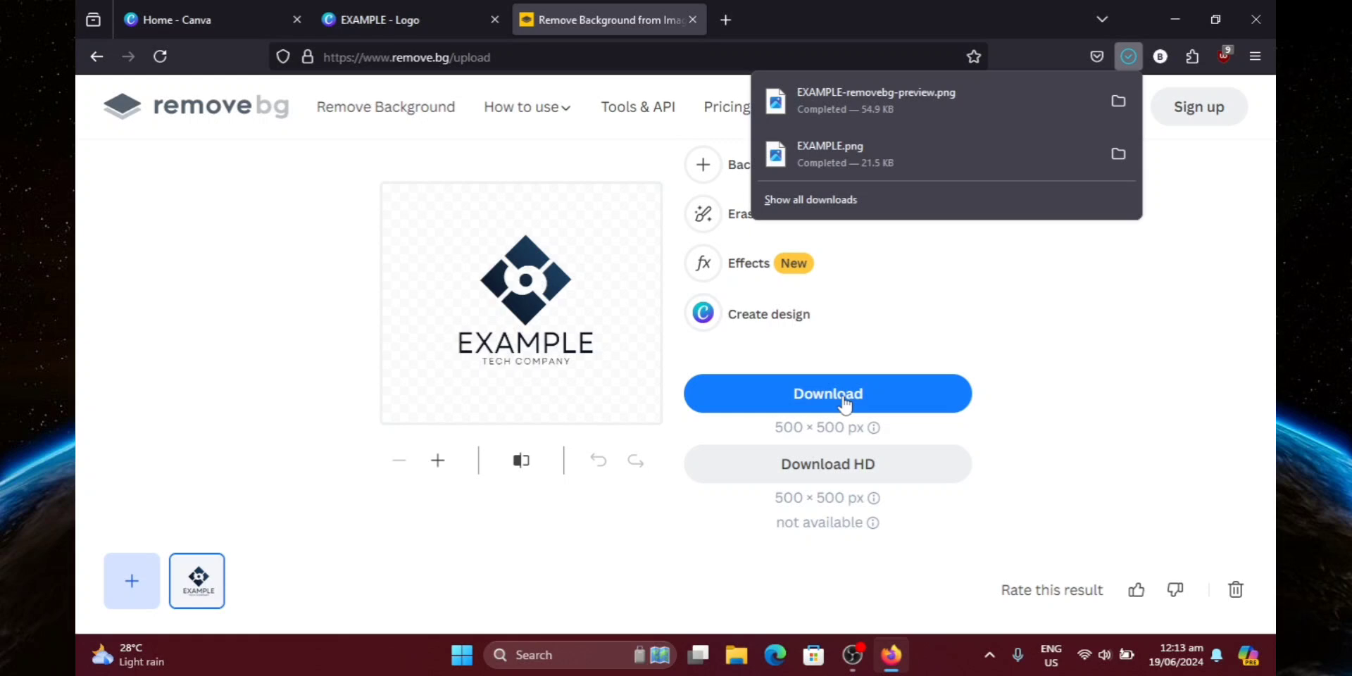
# Return to the Canva home tab and start a new YouTube Thumbnail design.
pyautogui.click(889, 240)
pyautogui.click(204, 21)
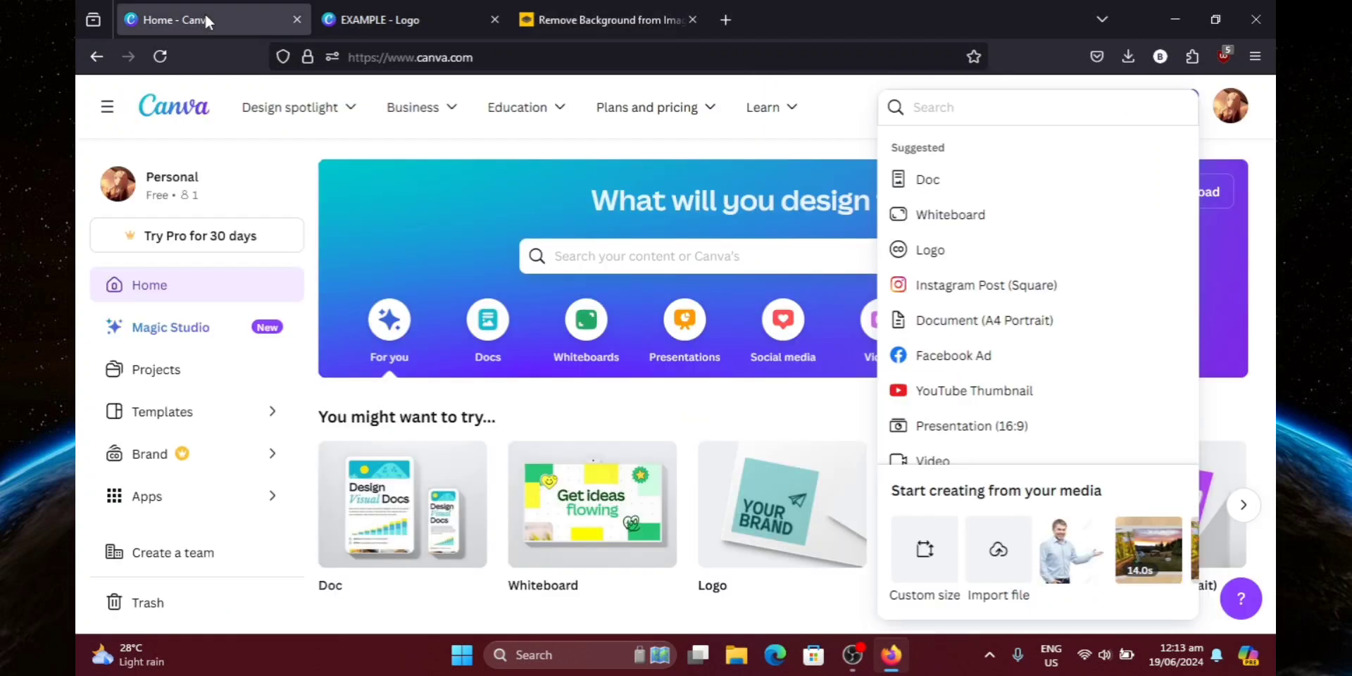
pyautogui.click(557, 204)
pyautogui.scroll(-1, 562, 214)
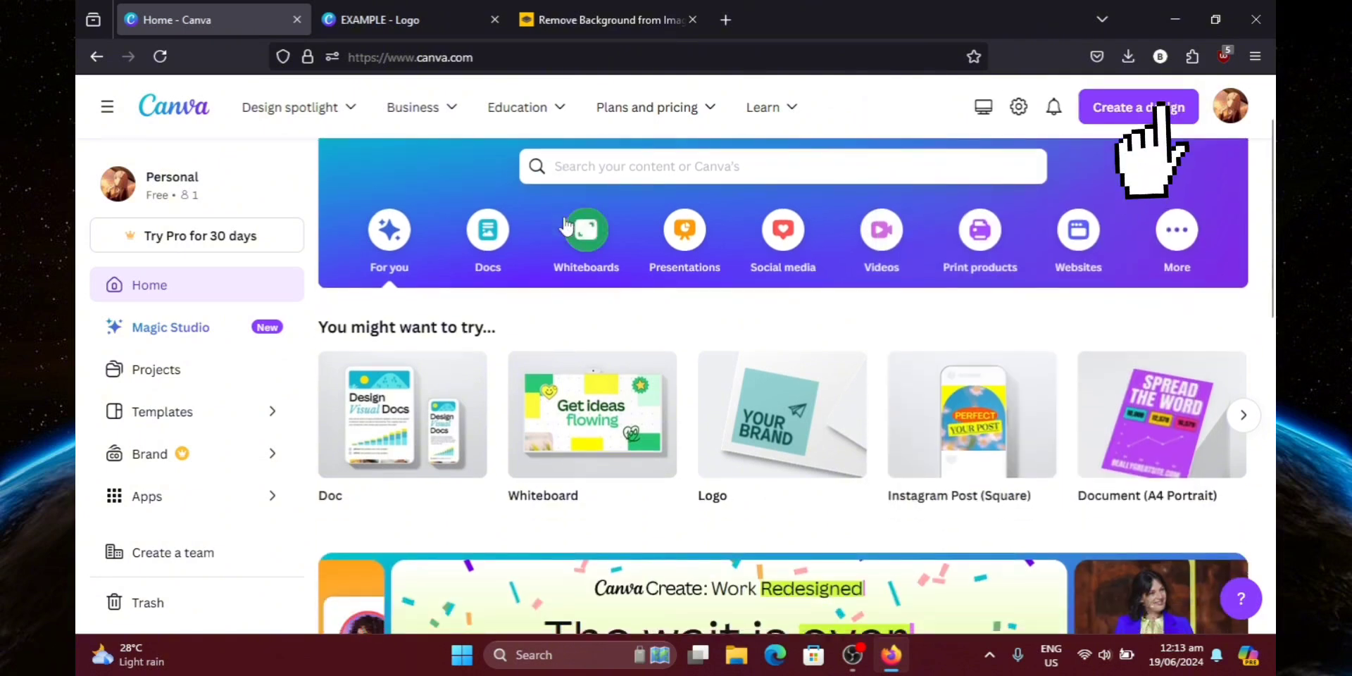
pyautogui.click(1125, 107)
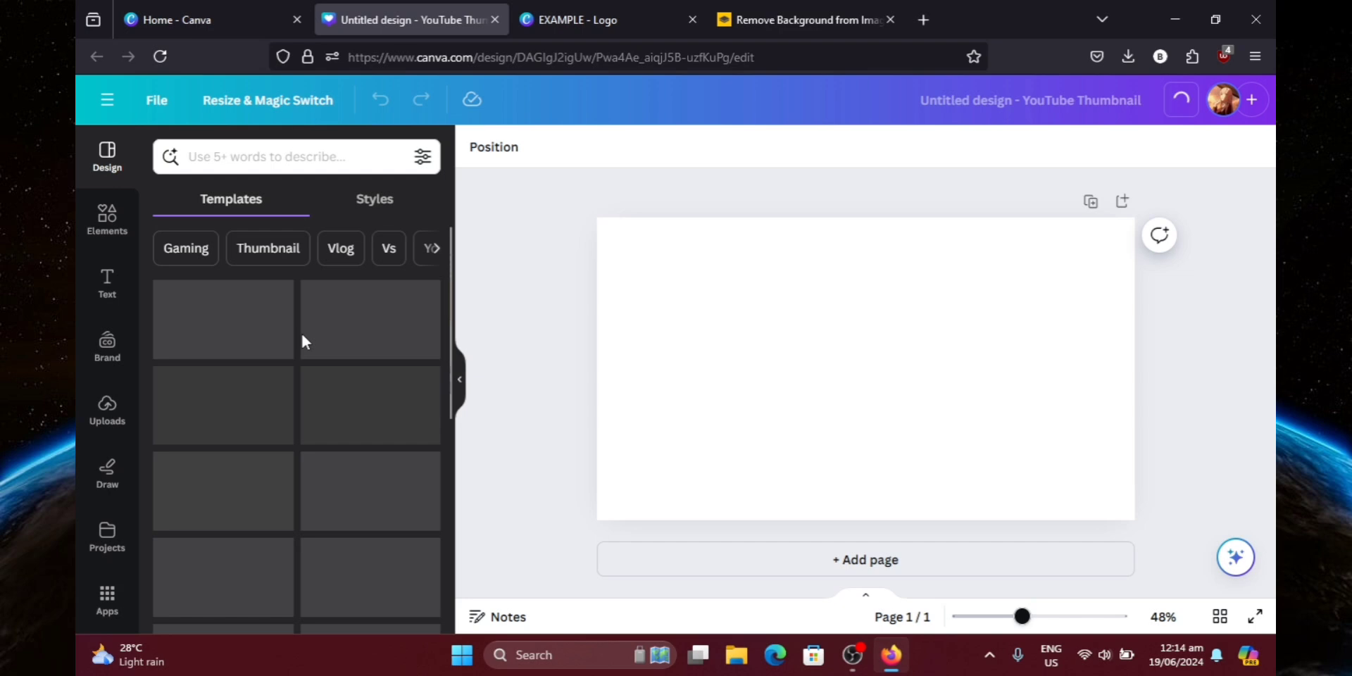
# Upload the background-free EXAMPLE-removebg-preview logo into Canva's Uploads.
pyautogui.click(108, 407)
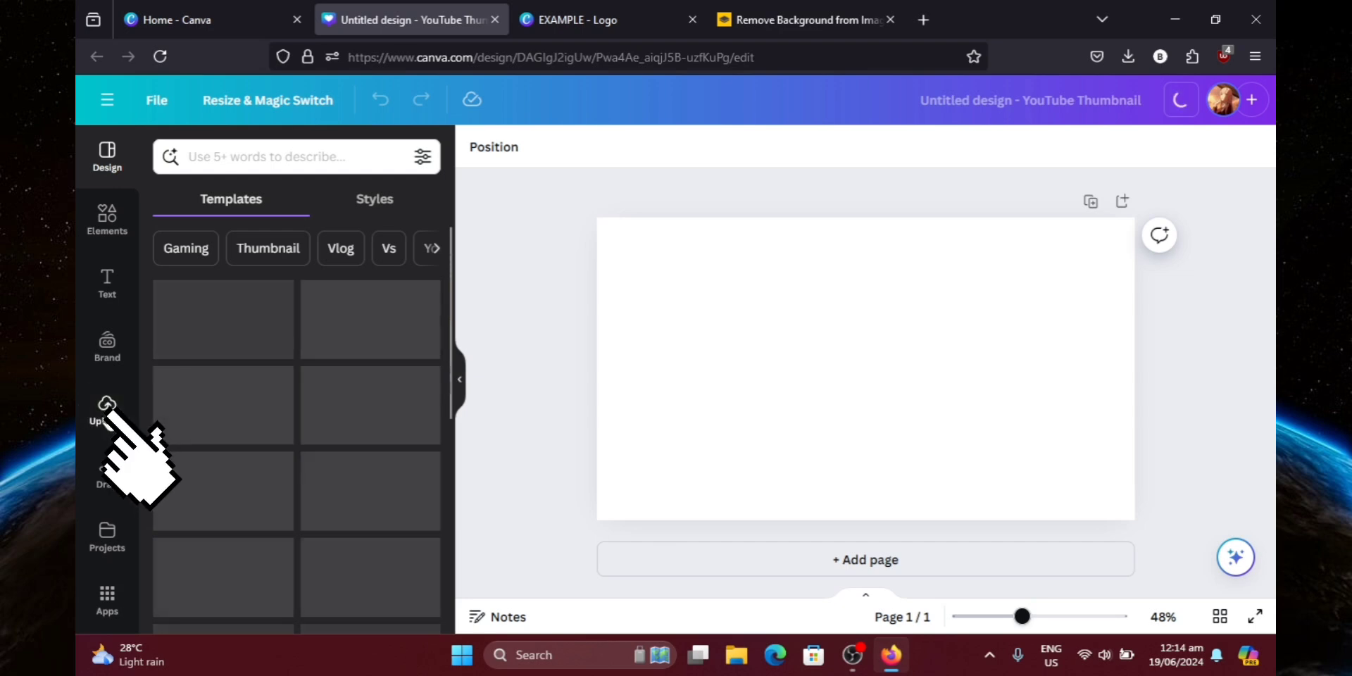
pyautogui.click(107, 407)
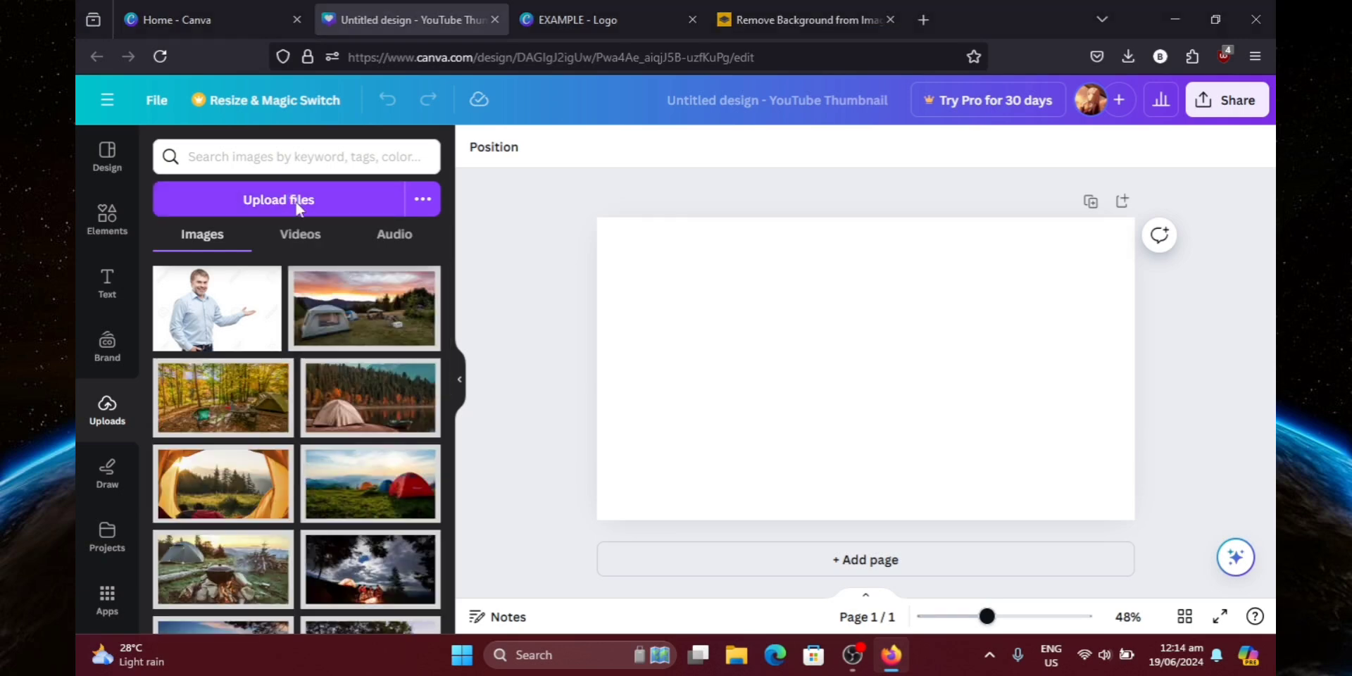
pyautogui.click(298, 202)
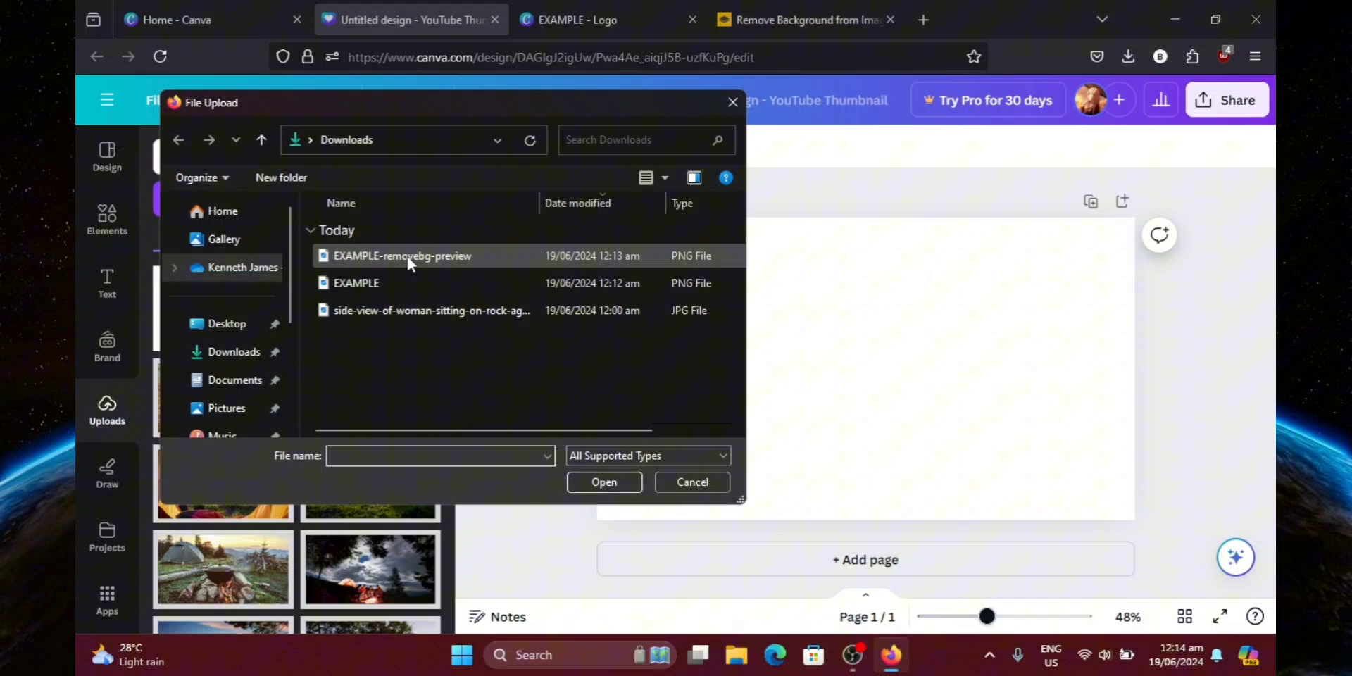
pyautogui.click(400, 259)
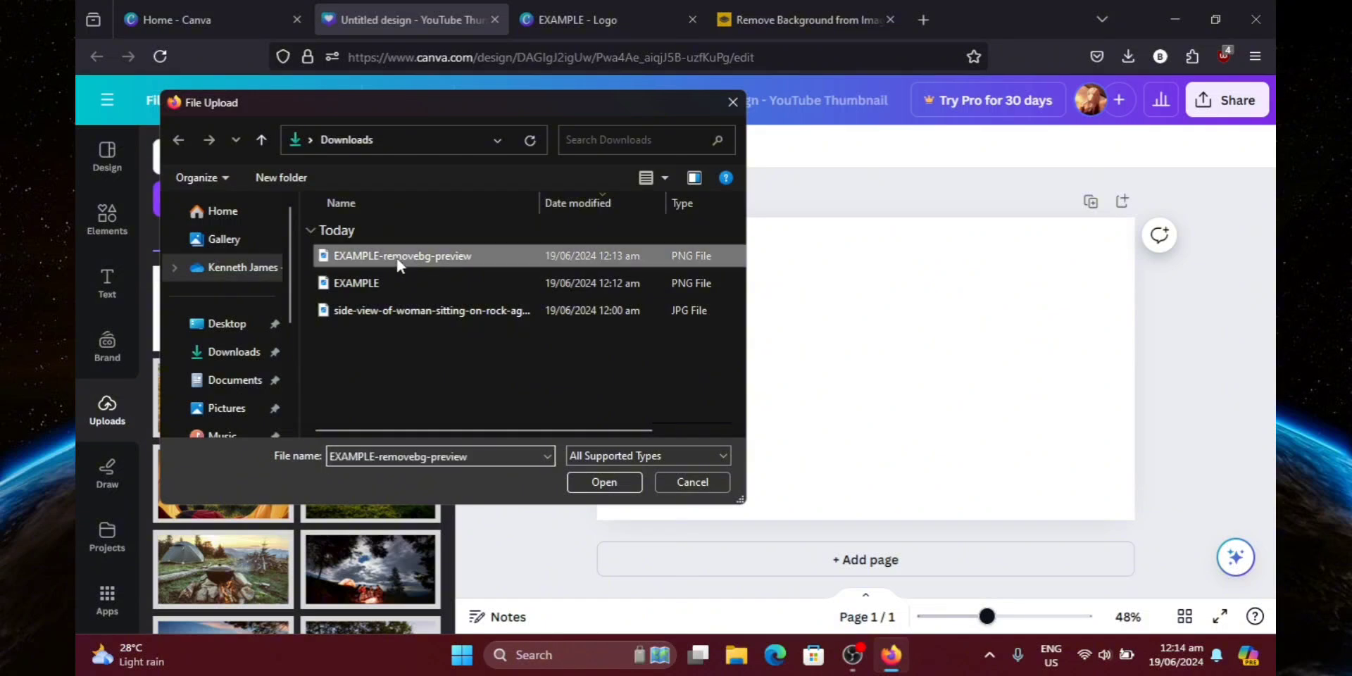
pyautogui.click(603, 484)
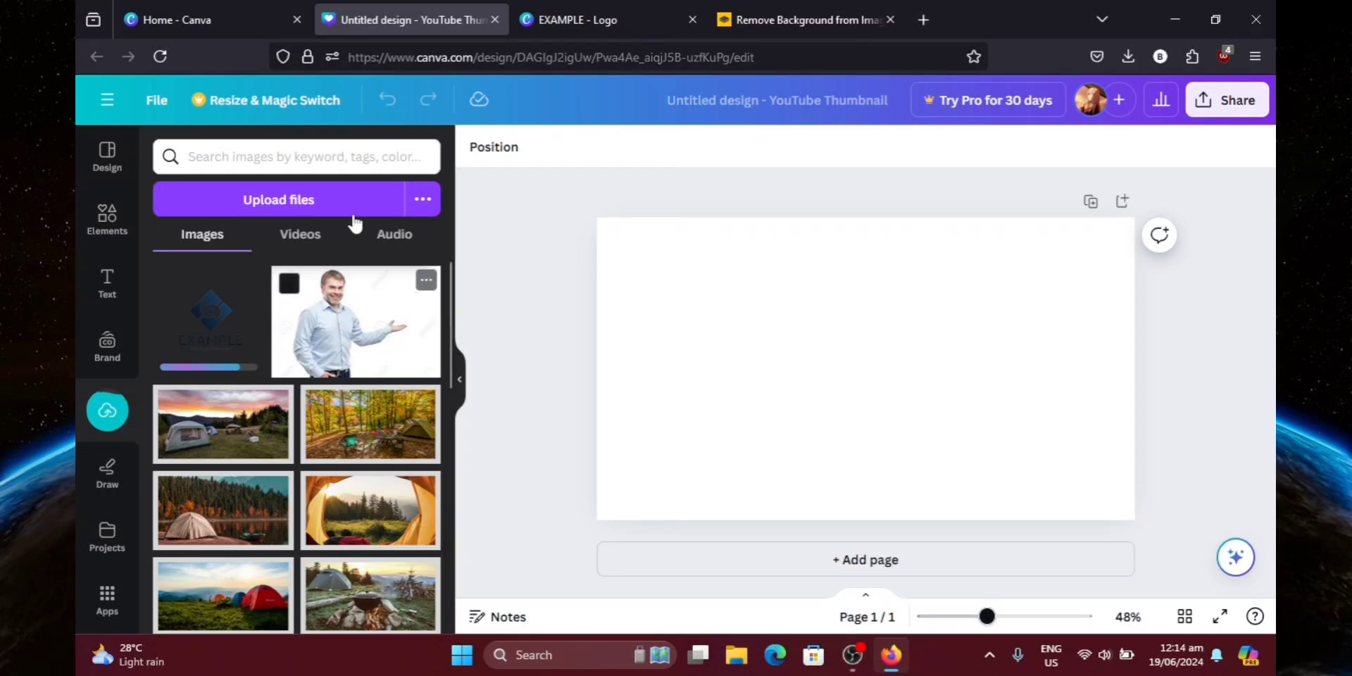
# Upload the side-view woman-sitting-on-rock lakeside JPG as well.
pyautogui.click(282, 202)
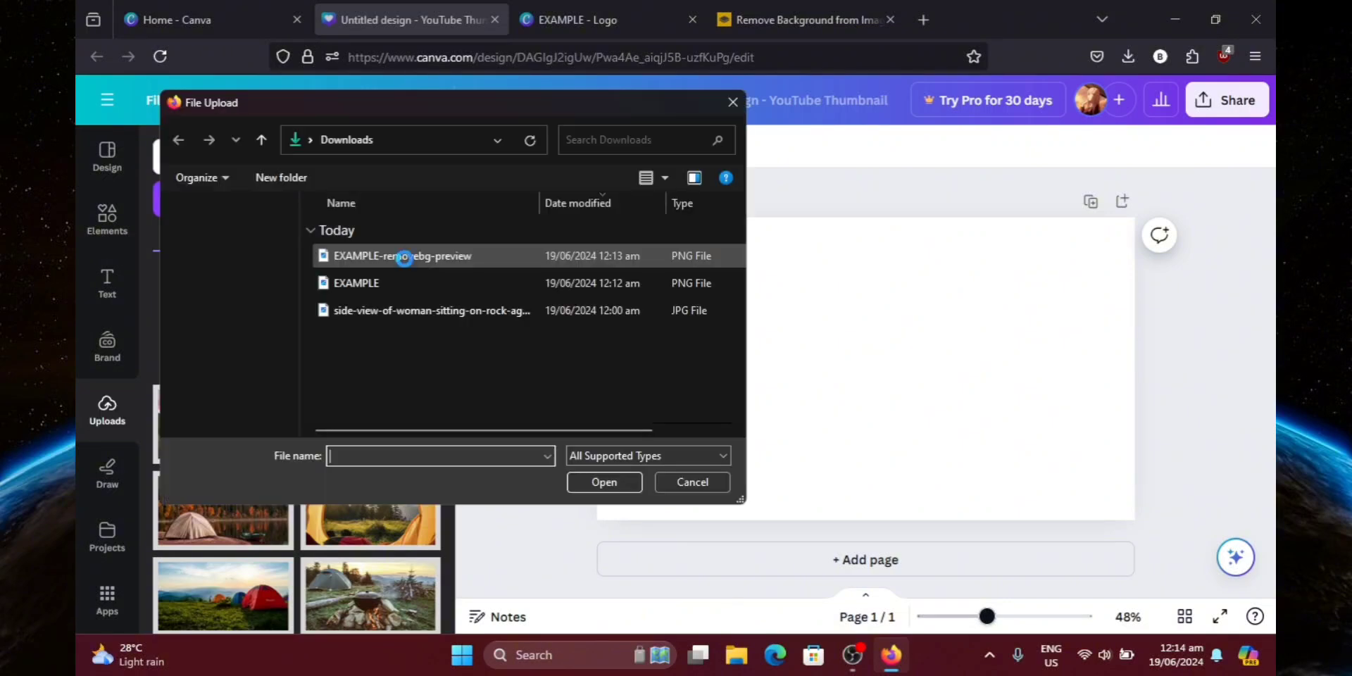
pyautogui.click(396, 310)
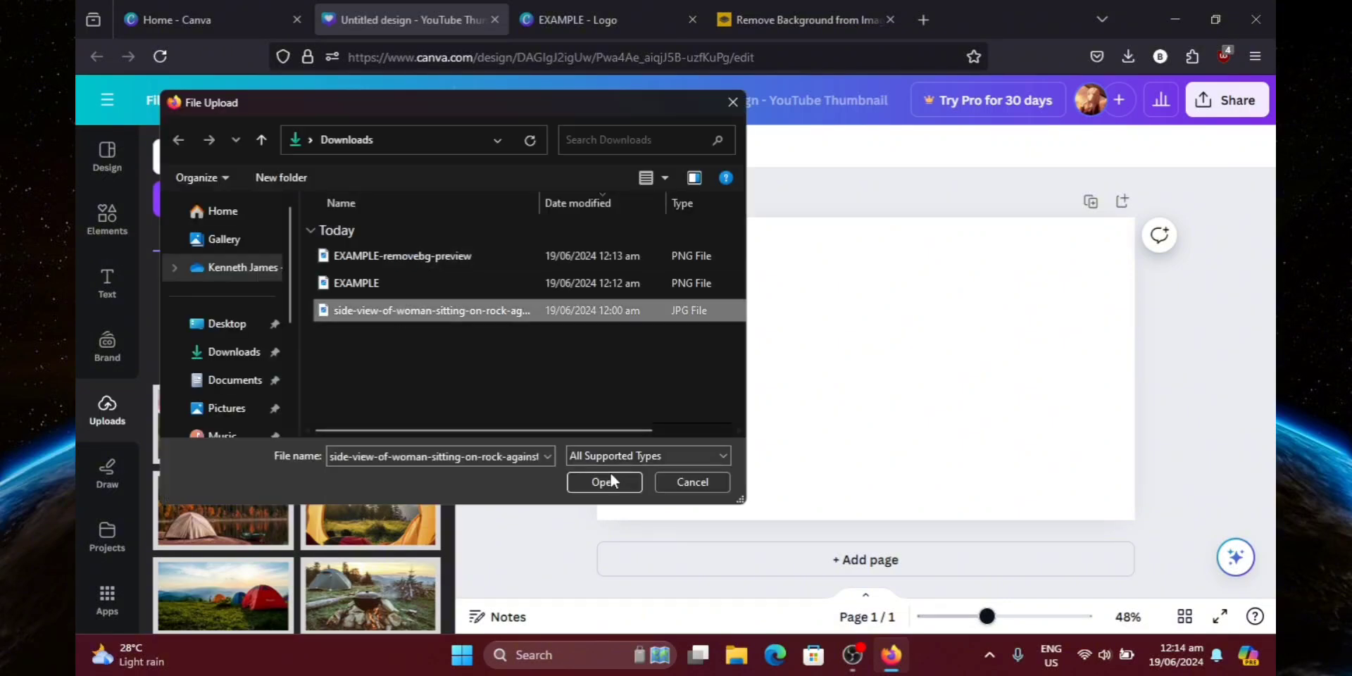
pyautogui.click(612, 480)
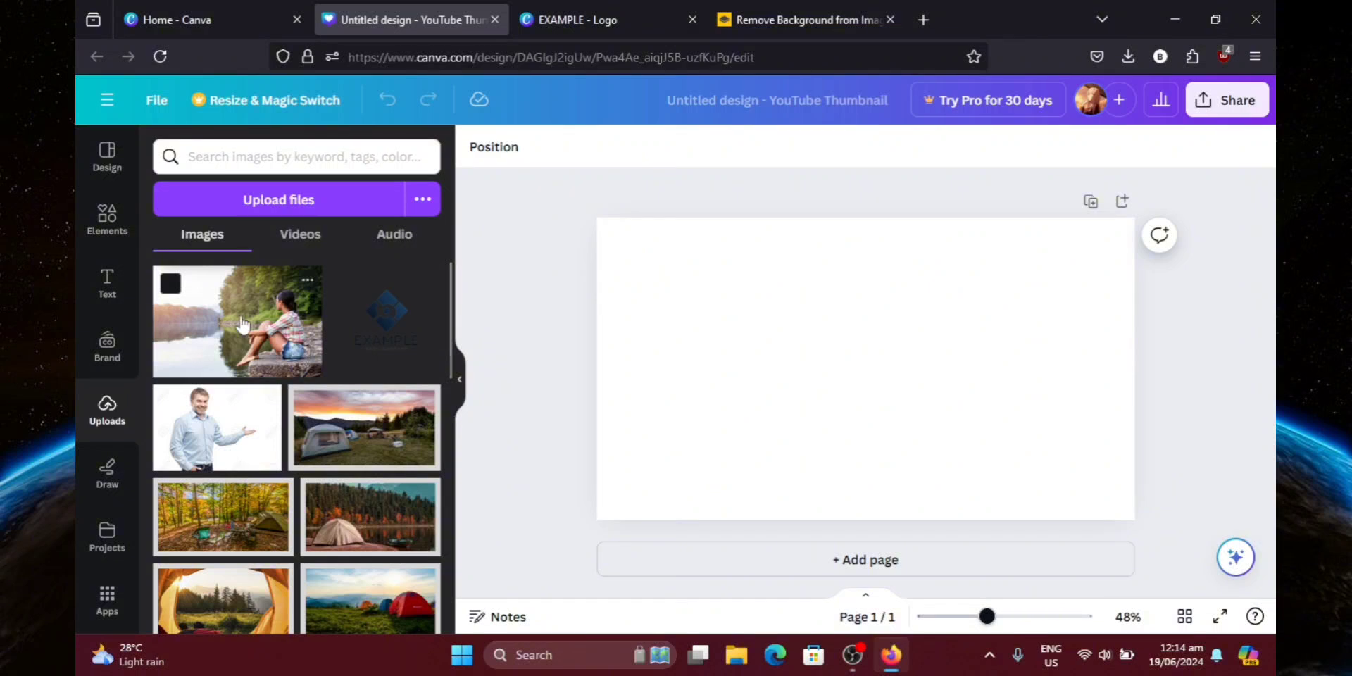
# Place the lakeside photo on the thumbnail and stretch it to every edge of the page.
pyautogui.moveTo(301, 353); pyautogui.dragTo(861, 349)
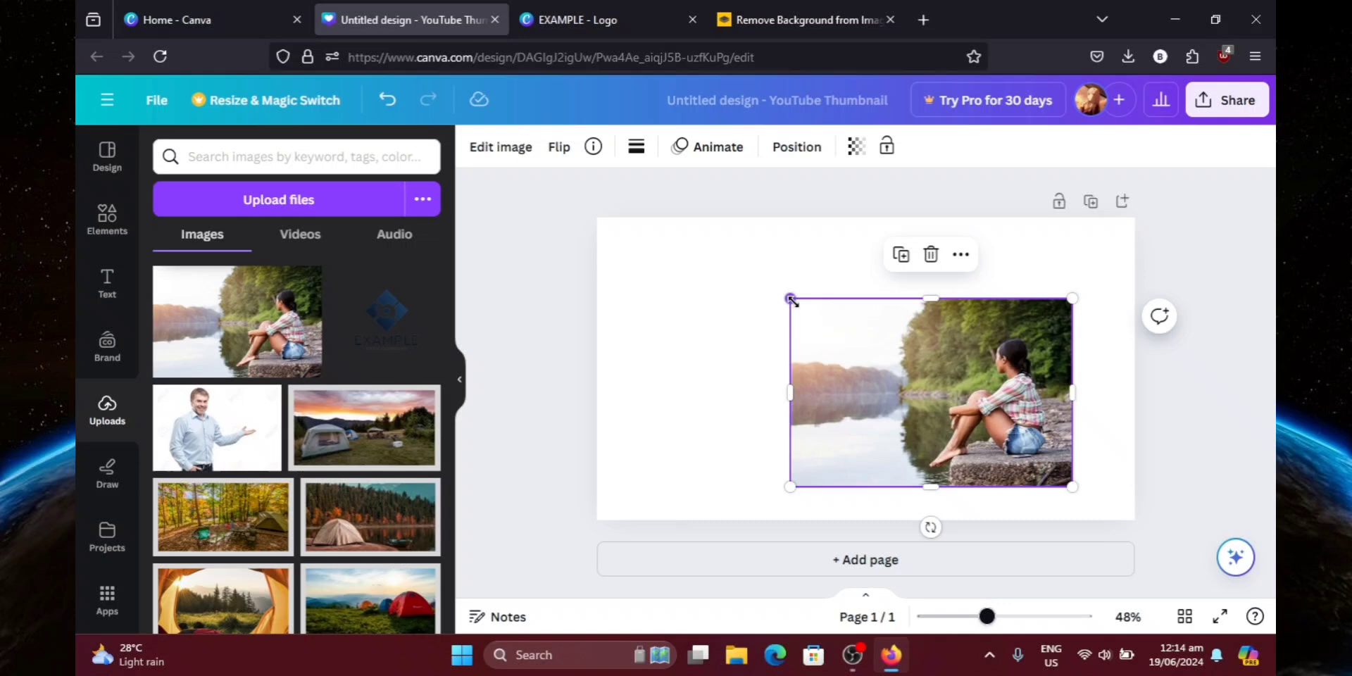
pyautogui.moveTo(678, 282); pyautogui.dragTo(640, 278)
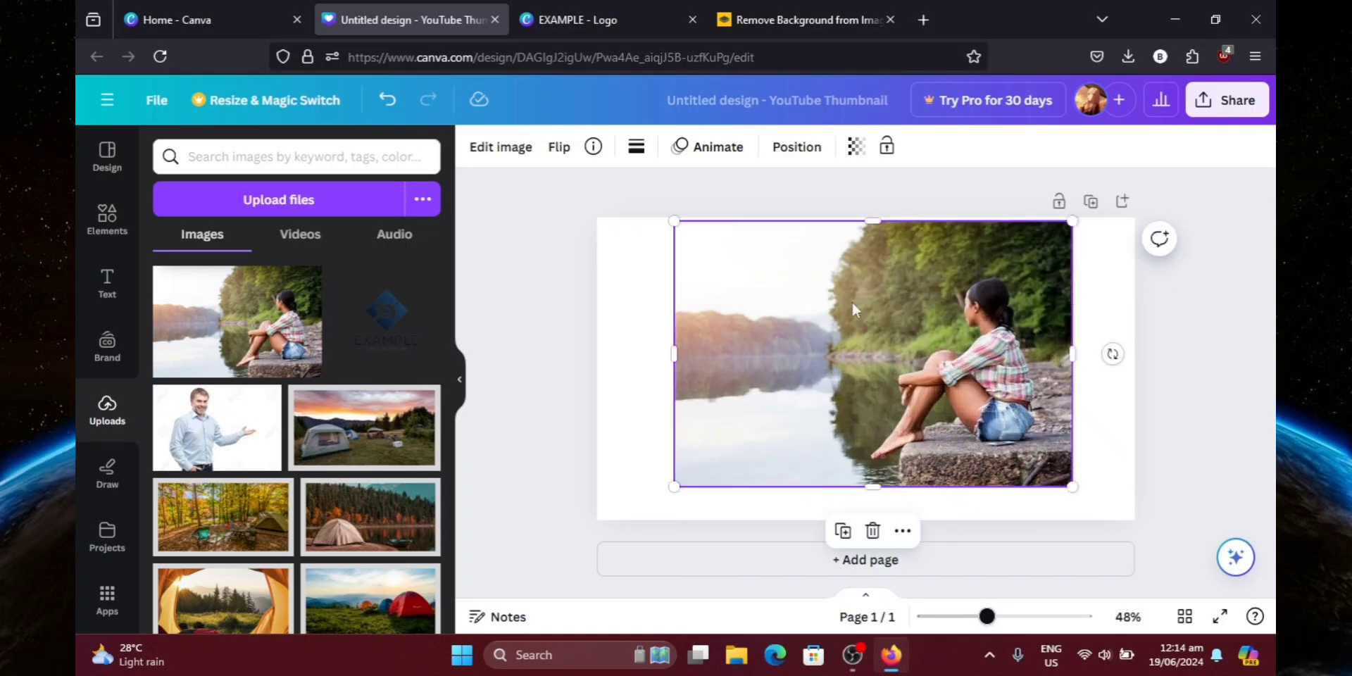
pyautogui.moveTo(853, 302); pyautogui.dragTo(848, 310)
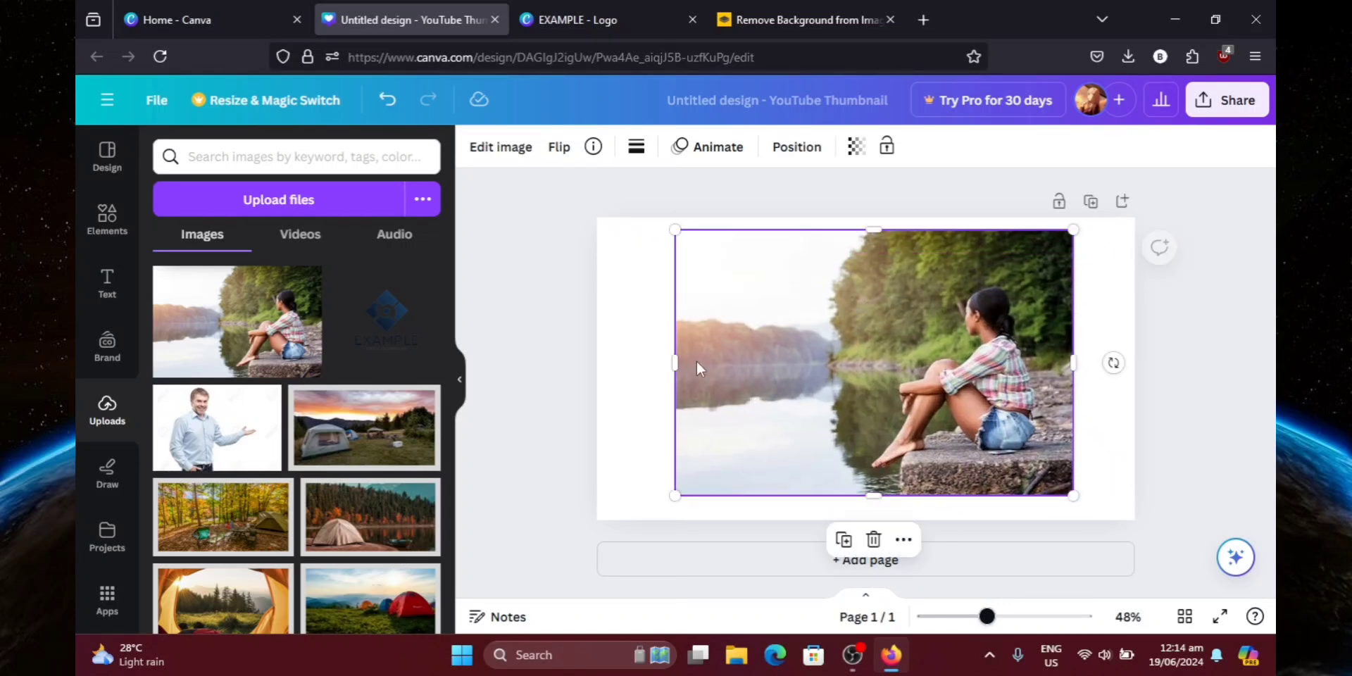
pyautogui.moveTo(676, 363); pyautogui.dragTo(618, 369)
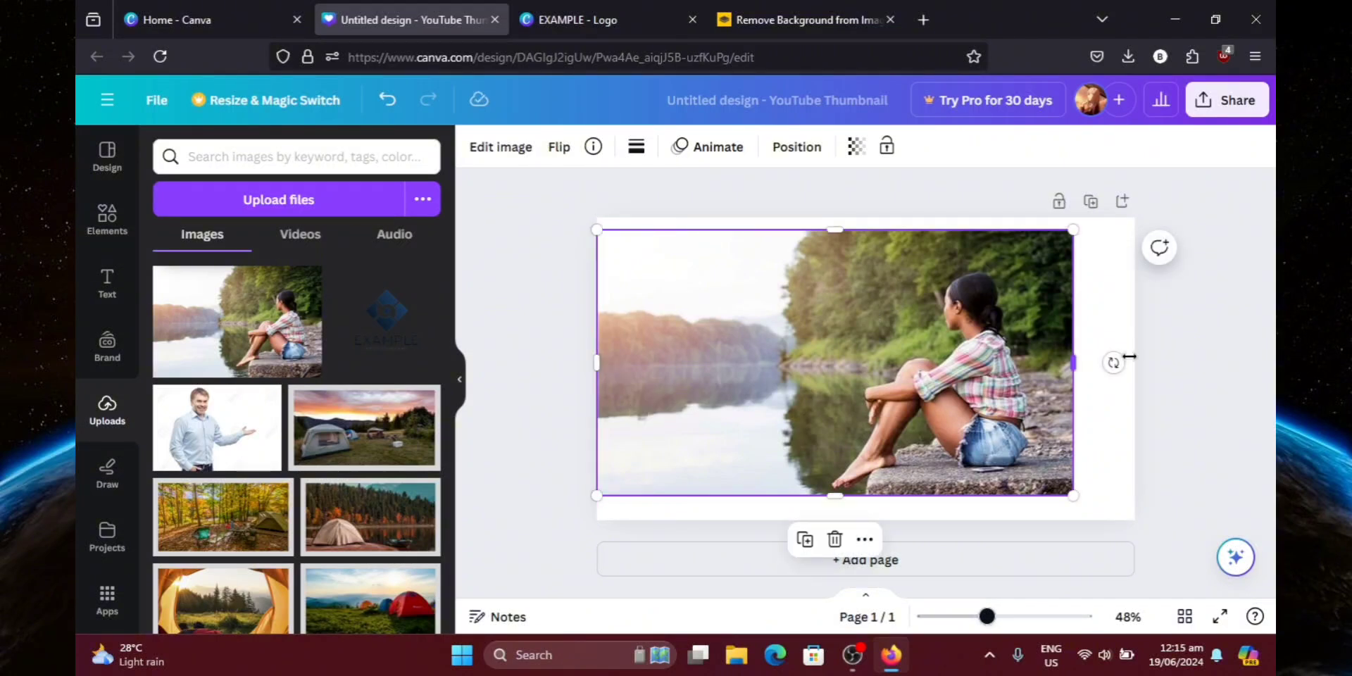
pyautogui.moveTo(1130, 356); pyautogui.dragTo(1190, 380)
pyautogui.moveTo(864, 229); pyautogui.dragTo(865, 216)
pyautogui.moveTo(865, 495); pyautogui.dragTo(871, 518)
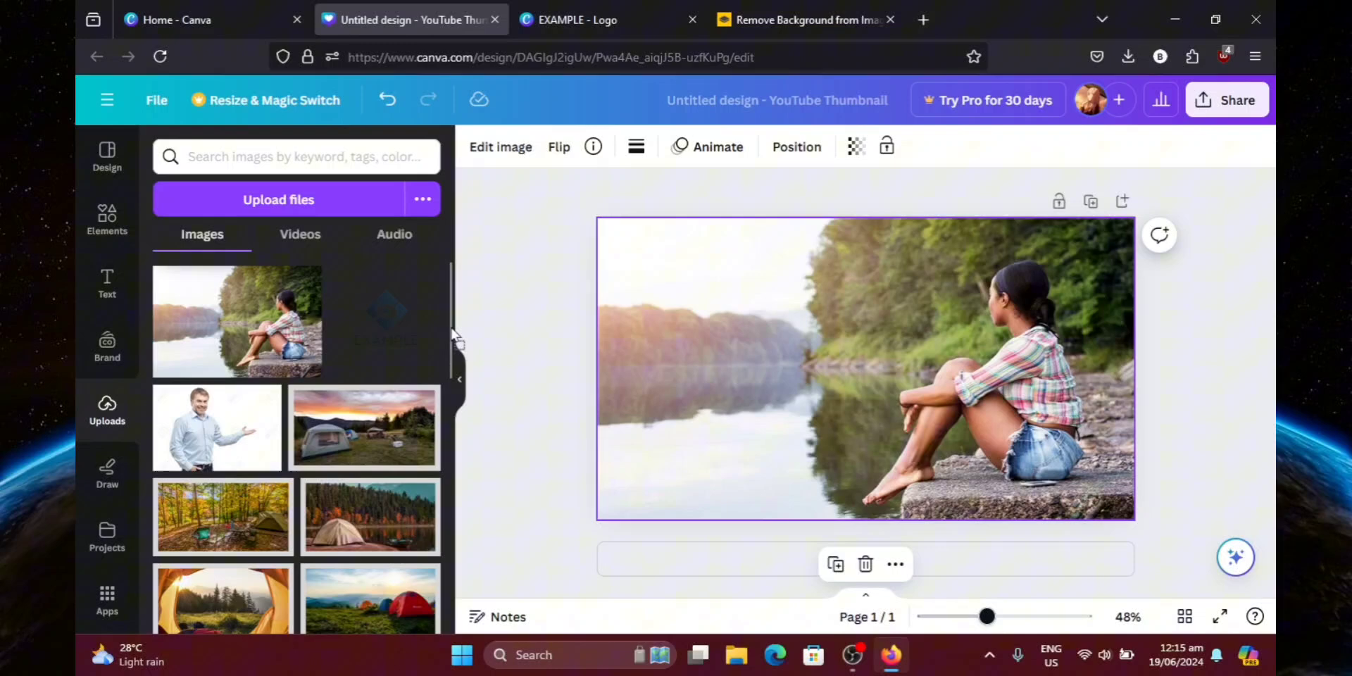
# Drop the transparent EXAMPLE logo over the lake on the photo's left side.
pyautogui.moveTo(455, 337); pyautogui.dragTo(678, 333)
pyautogui.click(785, 313)
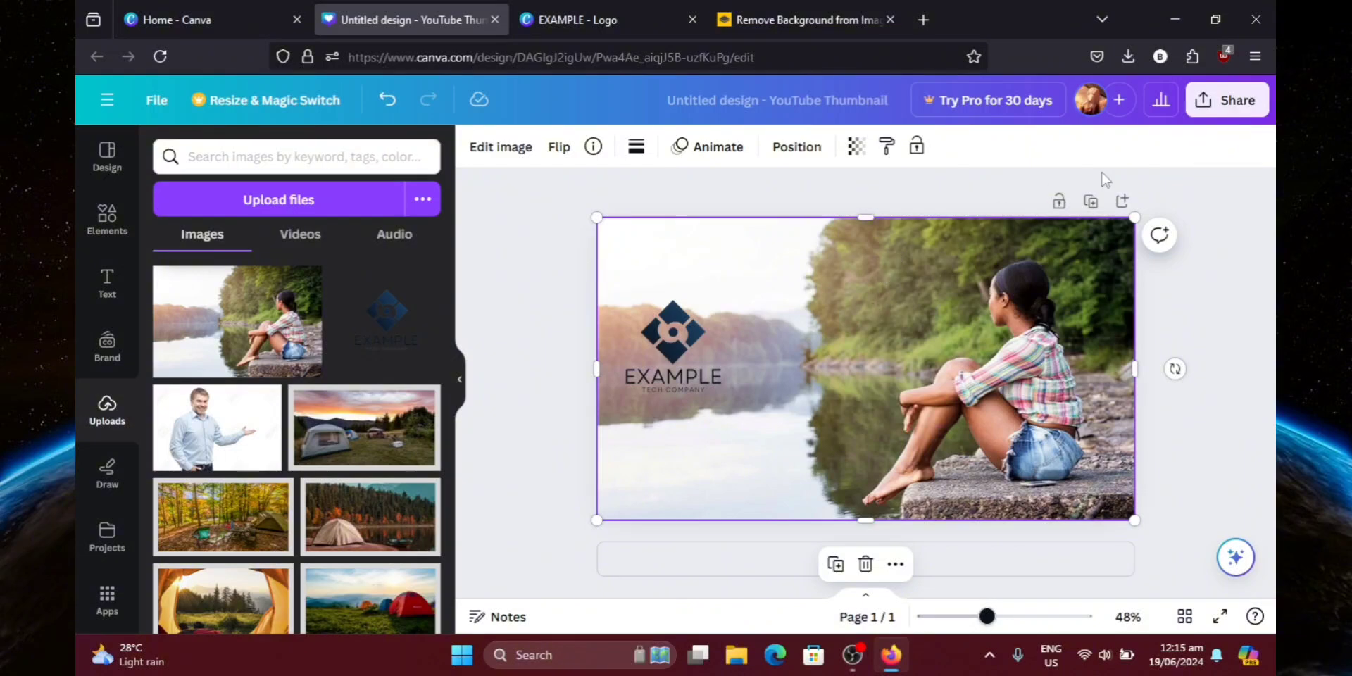
# Download the 1,280 × 720 thumbnail as a PNG file, keeping the default PNG format.
pyautogui.click(1205, 113)
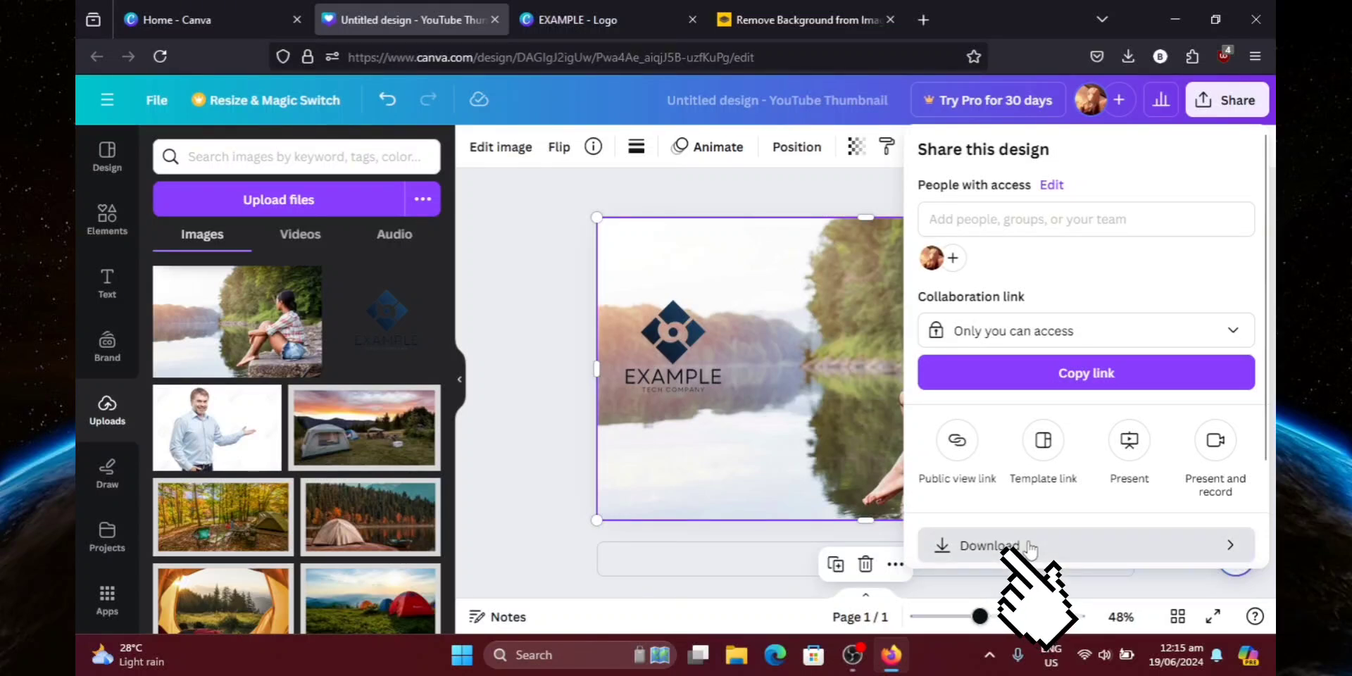
pyautogui.click(1033, 547)
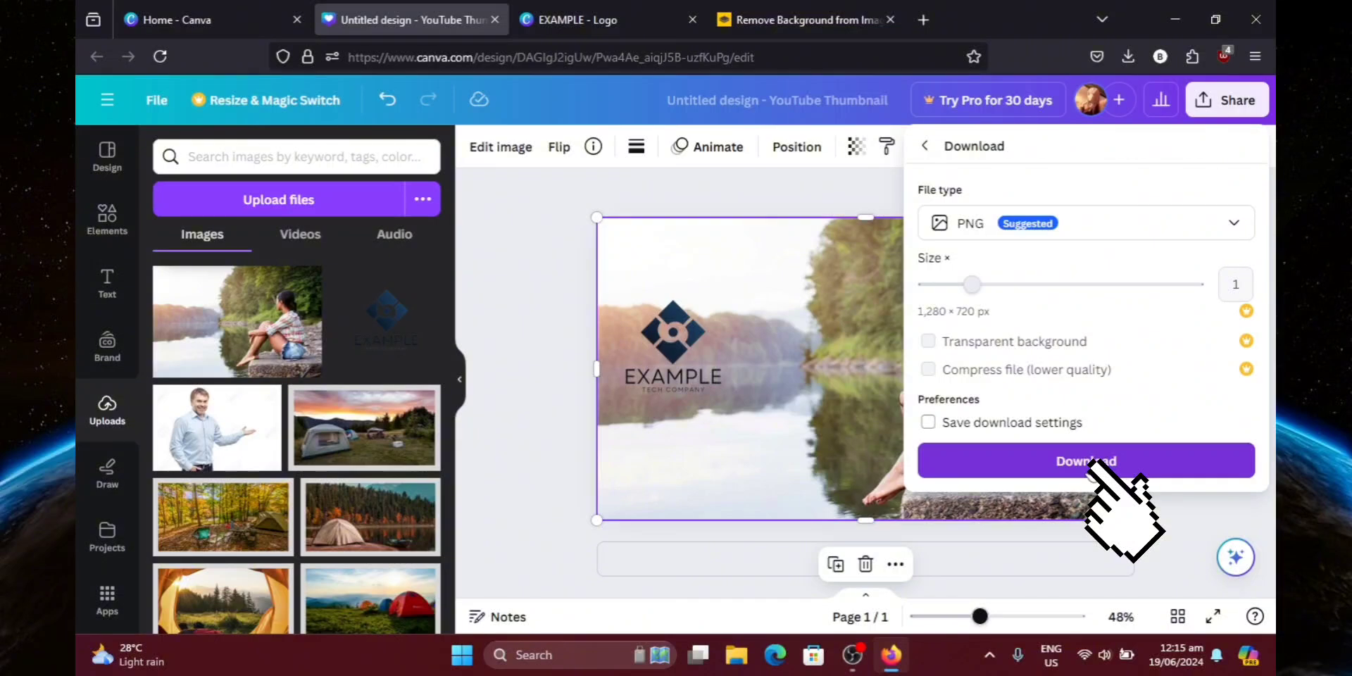
pyautogui.click(1089, 462)
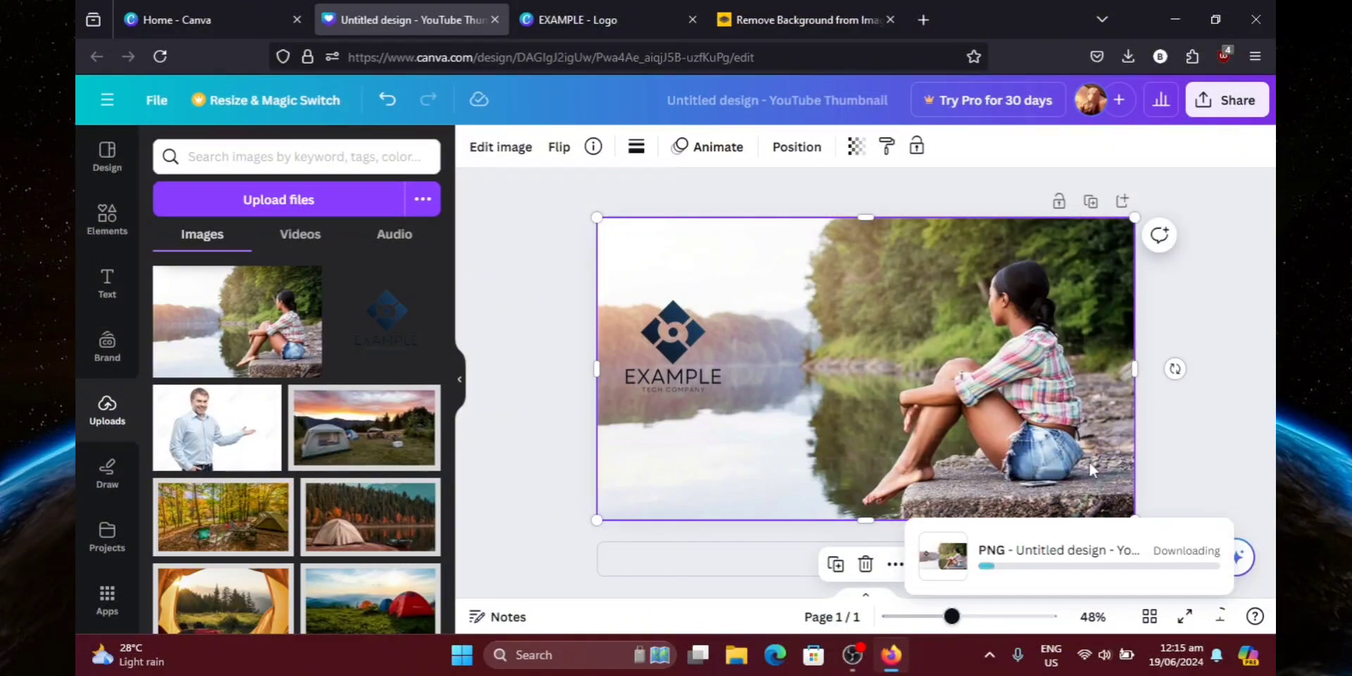